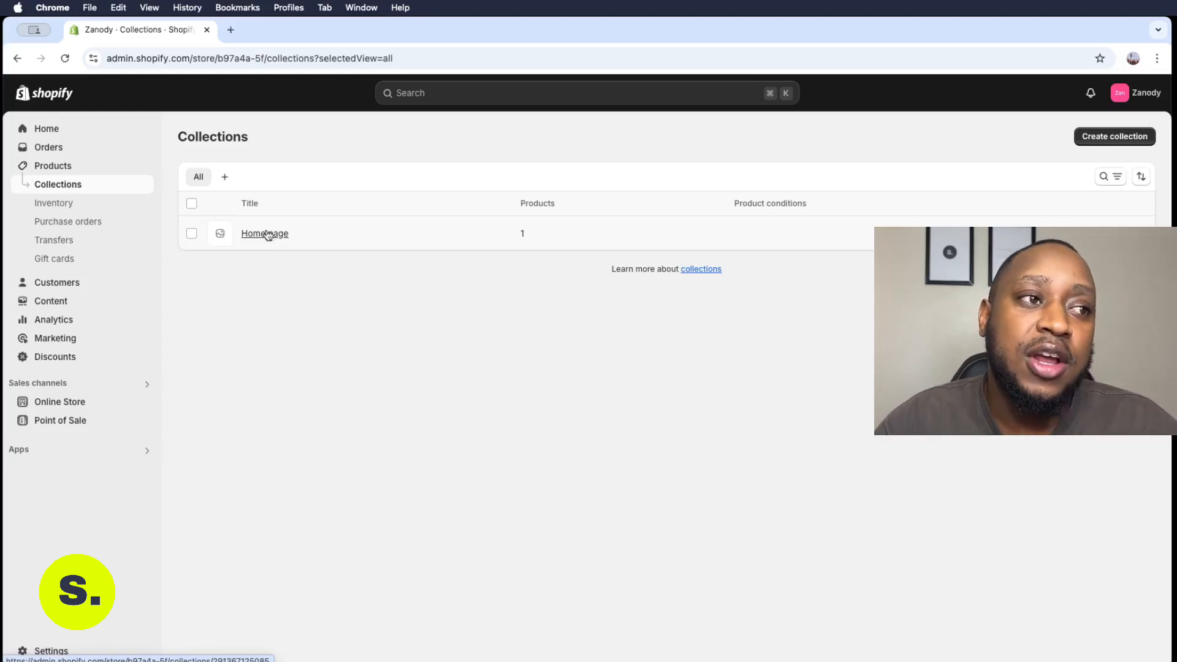
- Delete the existing Home page collection
{"action": "left_click", "coordinate": [191, 233]}
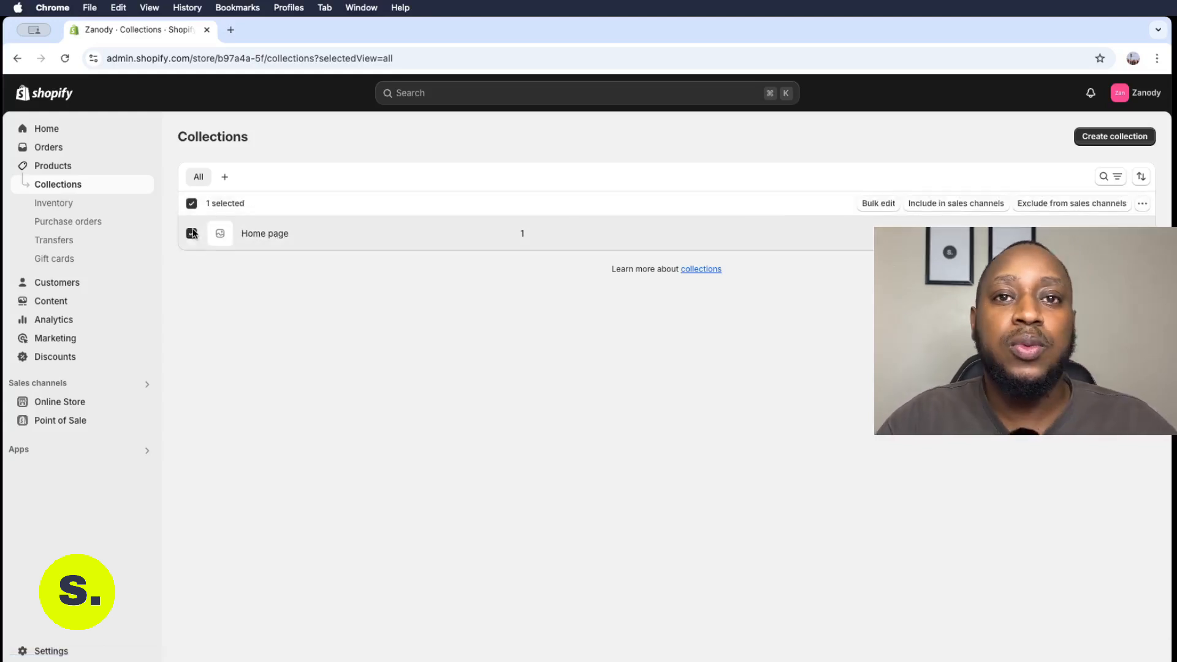
{"action": "left_click", "coordinate": [1142, 203]}
{"action": "left_click", "coordinate": [1128, 225]}
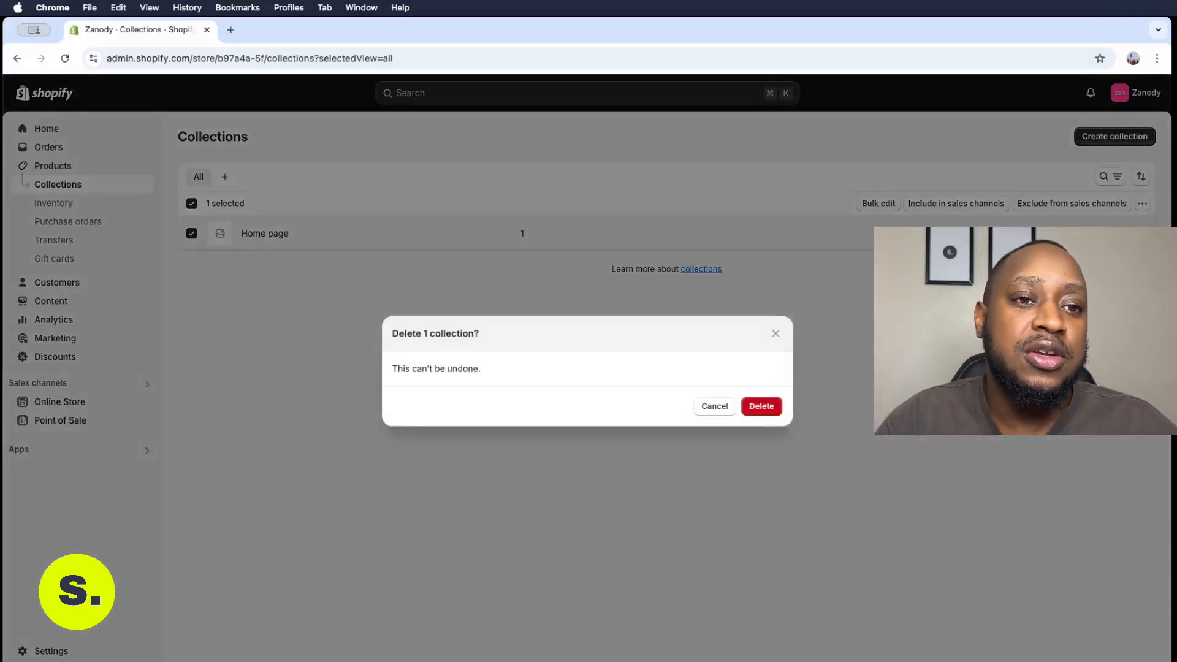
{"action": "left_click", "coordinate": [776, 406]}
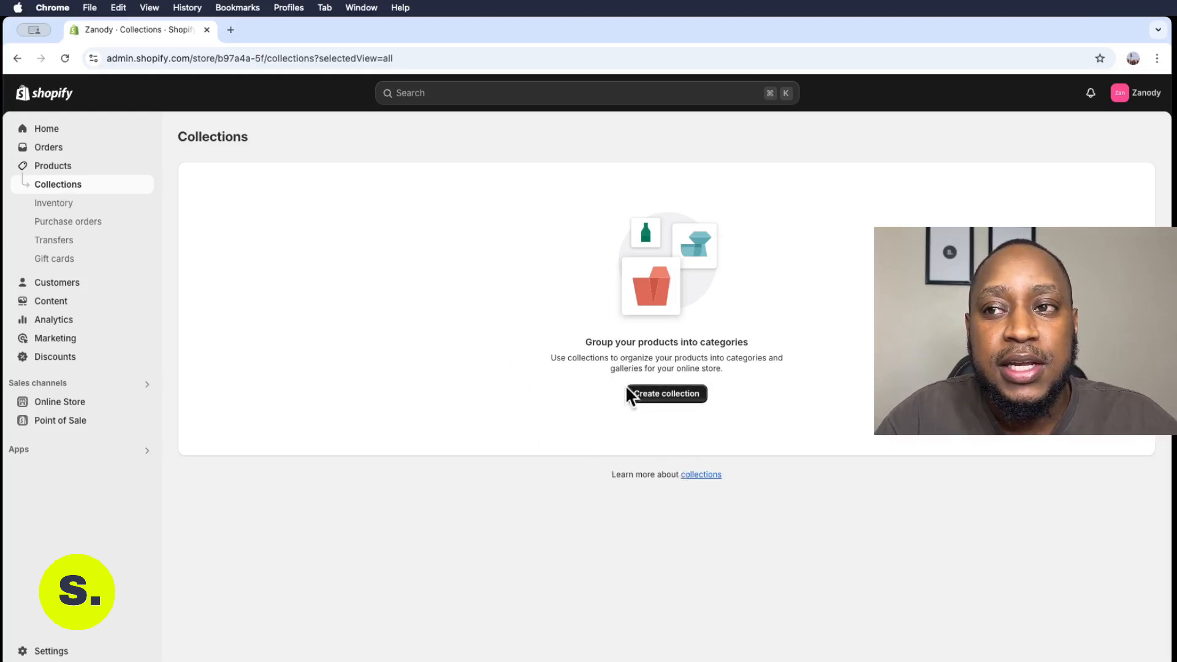
- Start a new collection and title it Sneakers
{"action": "left_click", "coordinate": [668, 394]}
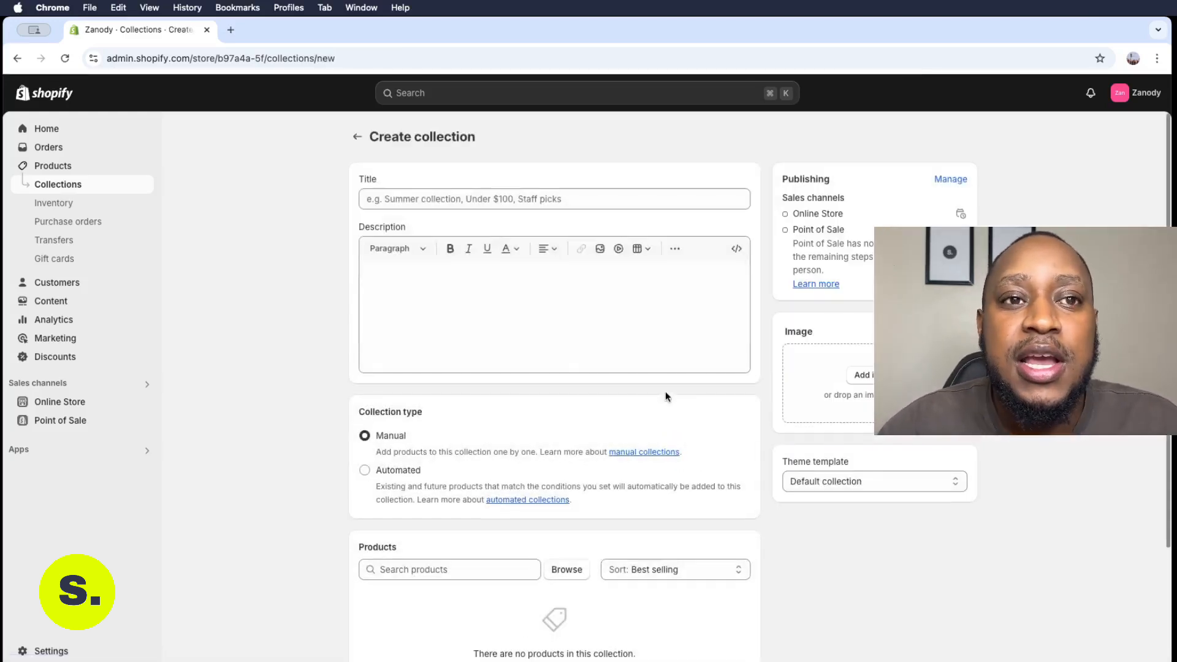
{"action": "left_click", "coordinate": [532, 199]}
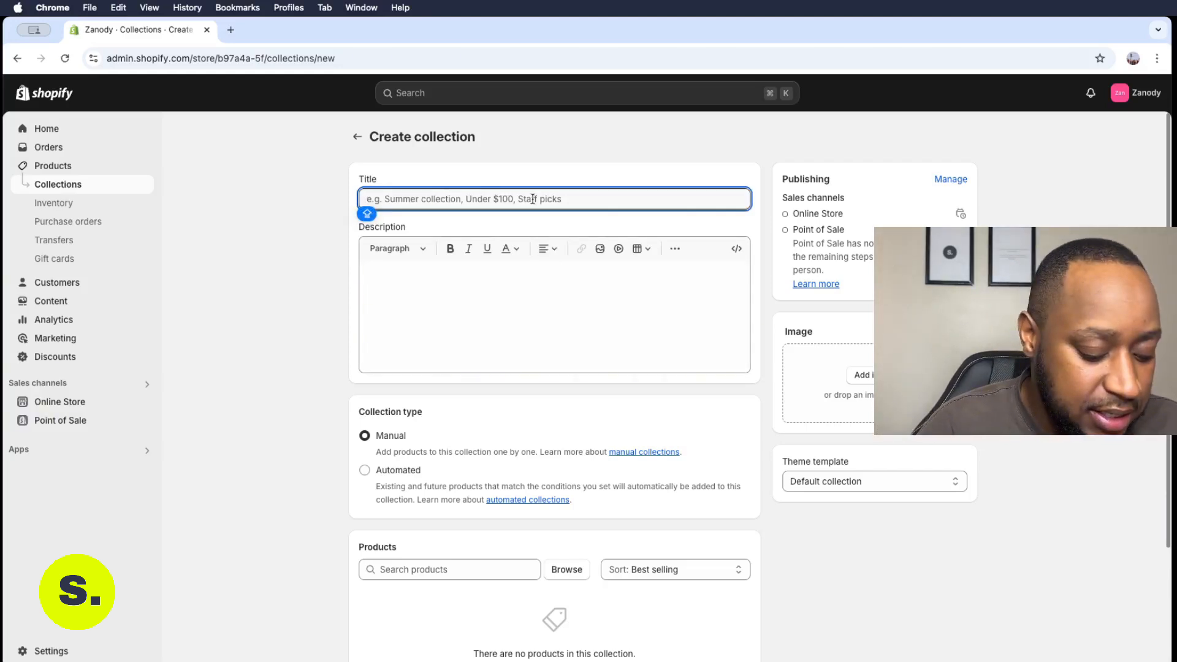
{"action": "type", "text": "SB"}
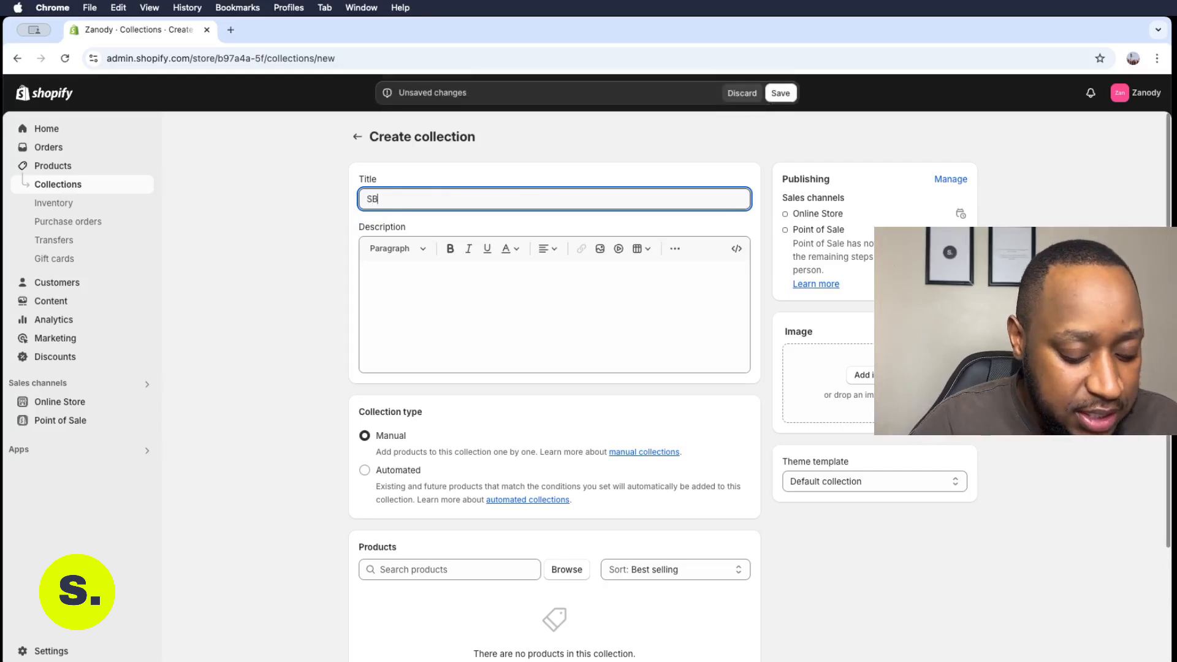
{"action": "key", "text": "BackSpace"}
{"action": "type", "text": "neakers"}
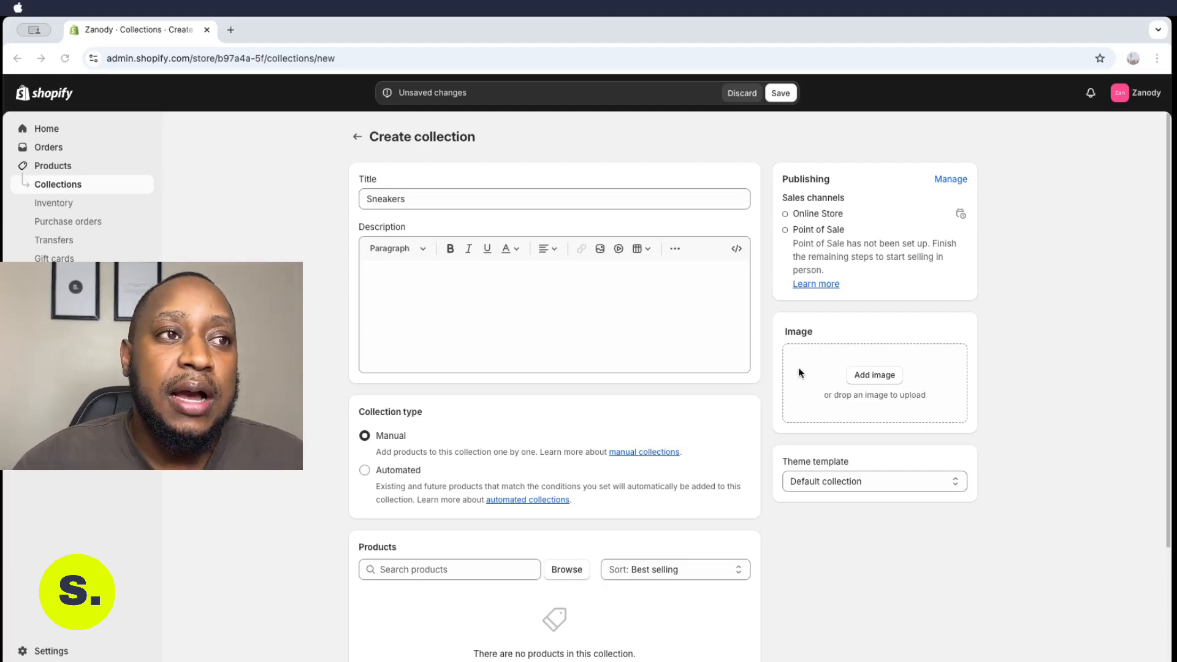
- Upload a sneakers cover image for the collection
{"action": "left_click", "coordinate": [871, 375]}
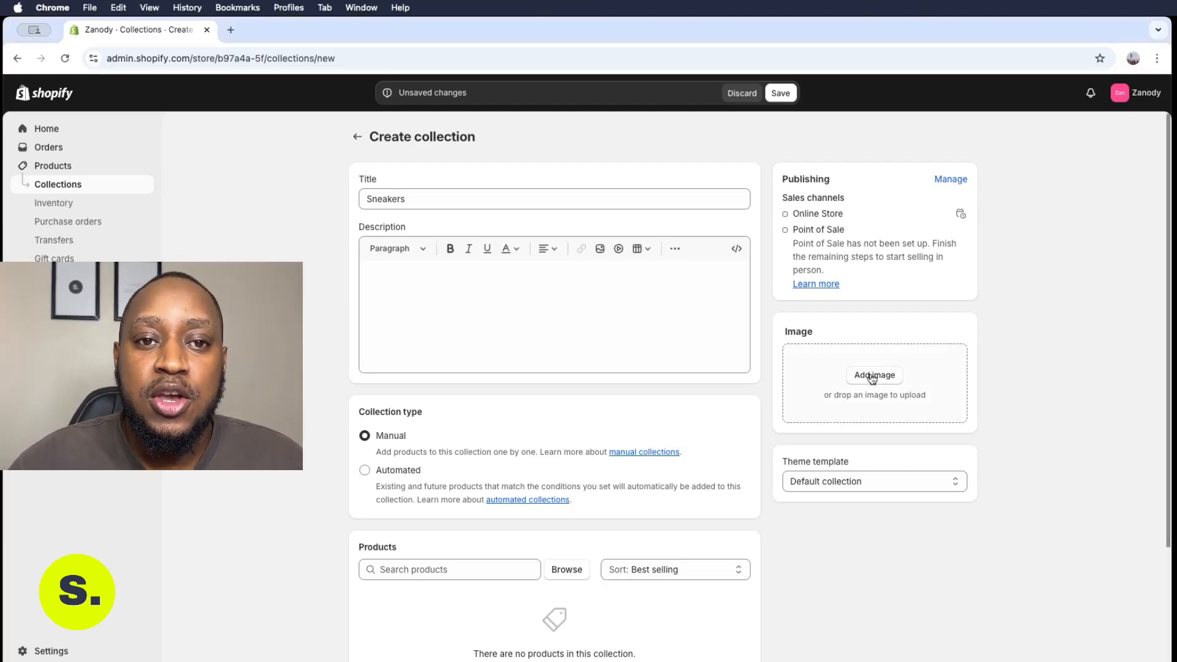
{"action": "left_click", "coordinate": [871, 375]}
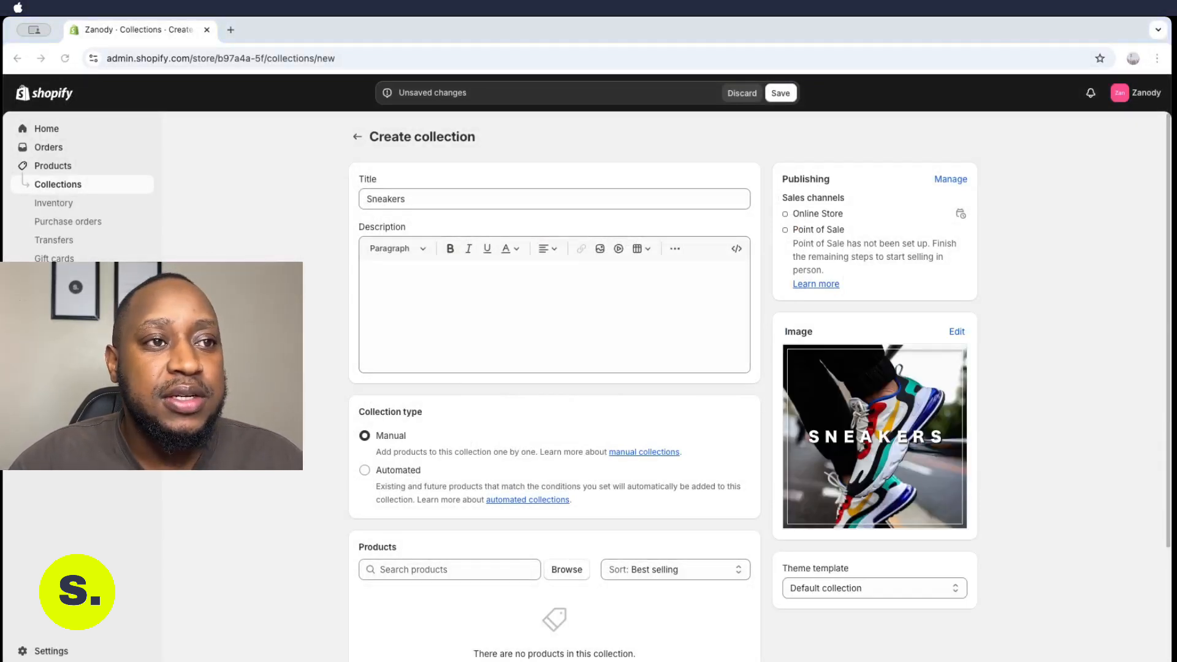
- Paste a welcome description for sneaker enthusiasts and save the collection
{"action": "type", "text": "Hey there, sneaker enthusiasts! We’ve got a treat for you. Dive into our expansive collection featuring the coolest sneakers. It’s a celebration of style that’s waiting for you to explore. Find your sole-mate and step up your shoe game with us!"}
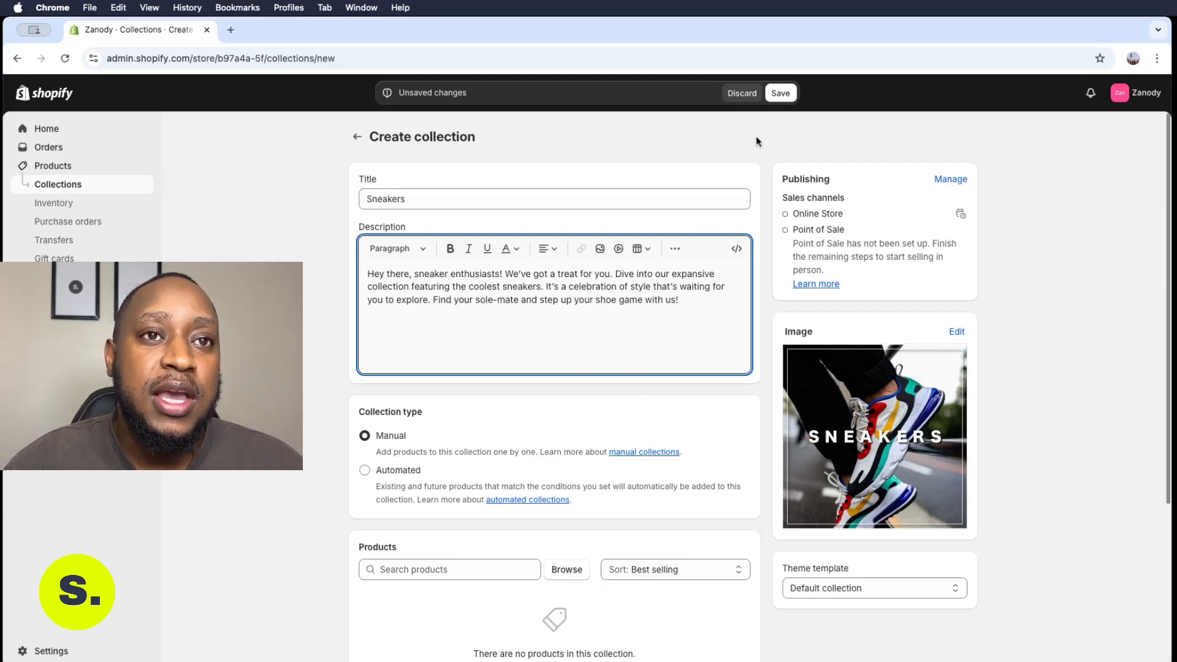
{"action": "left_click", "coordinate": [781, 92]}
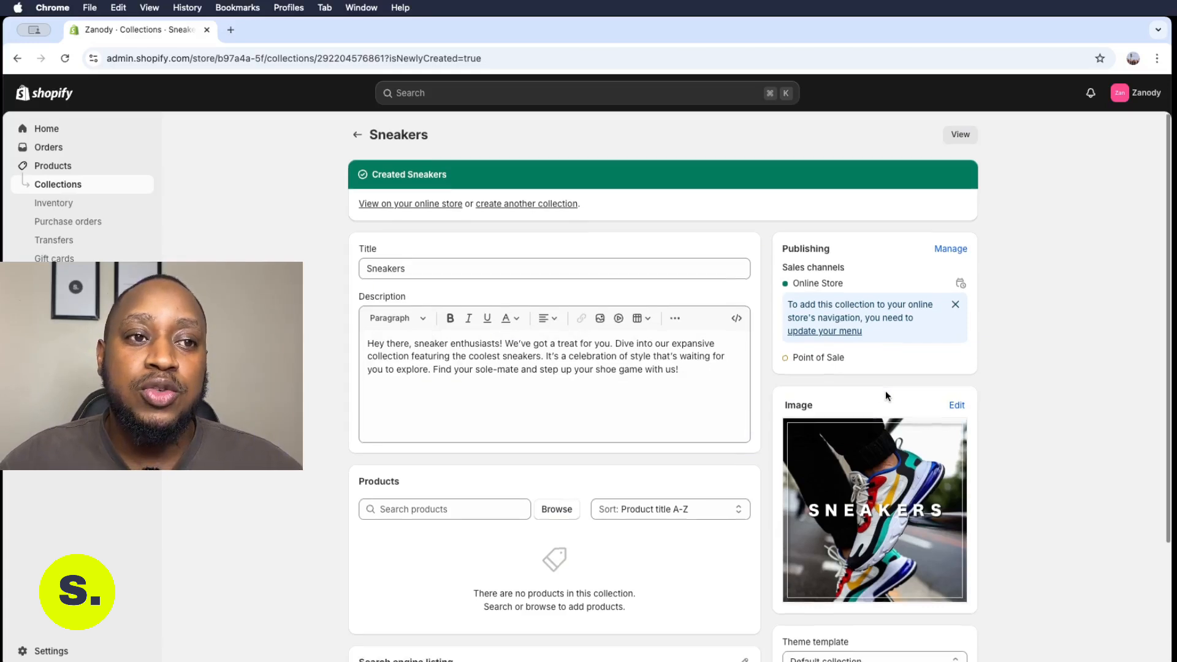
- Browse products to add and tick the sneakers from Adidas 3 Stripe Slides through Nike Air Blazer Mid
{"action": "scroll", "coordinate": [885, 391], "scroll_direction": "down", "scroll_amount": 1}
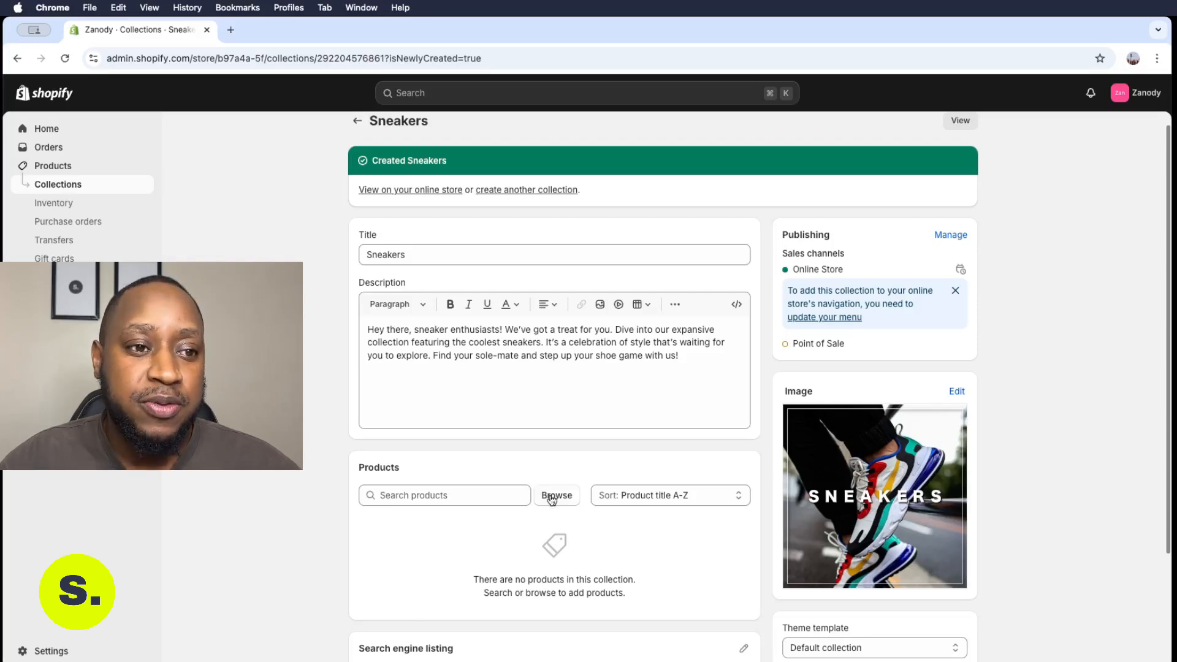
{"action": "scroll", "coordinate": [577, 454], "scroll_direction": "down", "scroll_amount": 1}
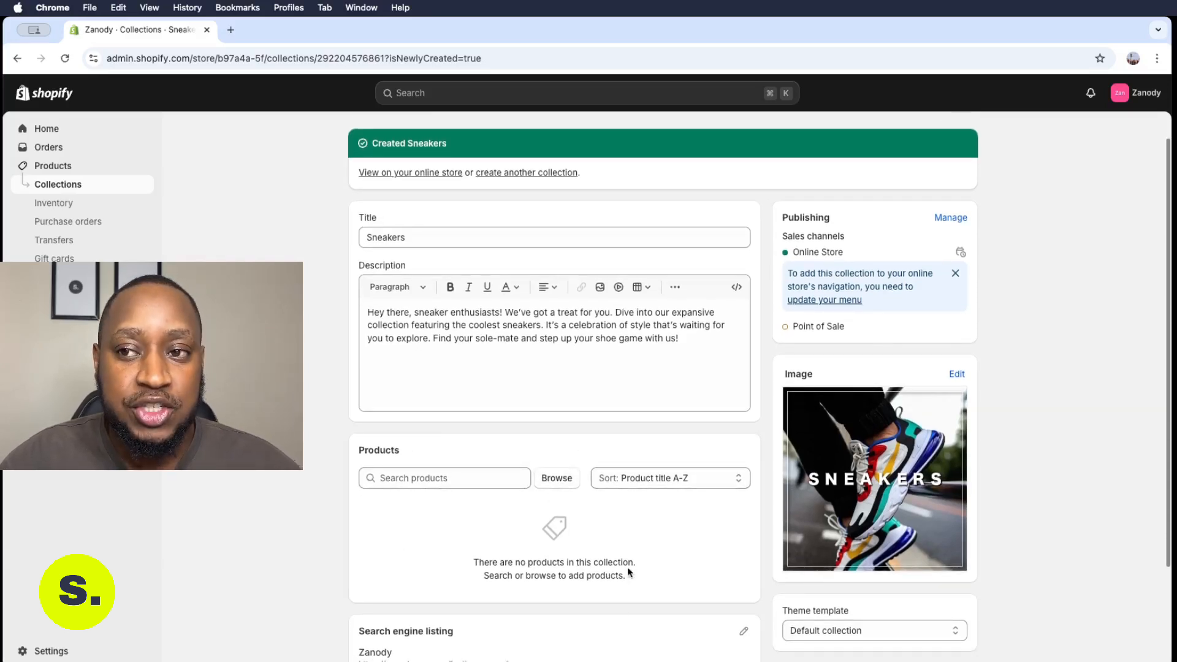
{"action": "left_click", "coordinate": [556, 478]}
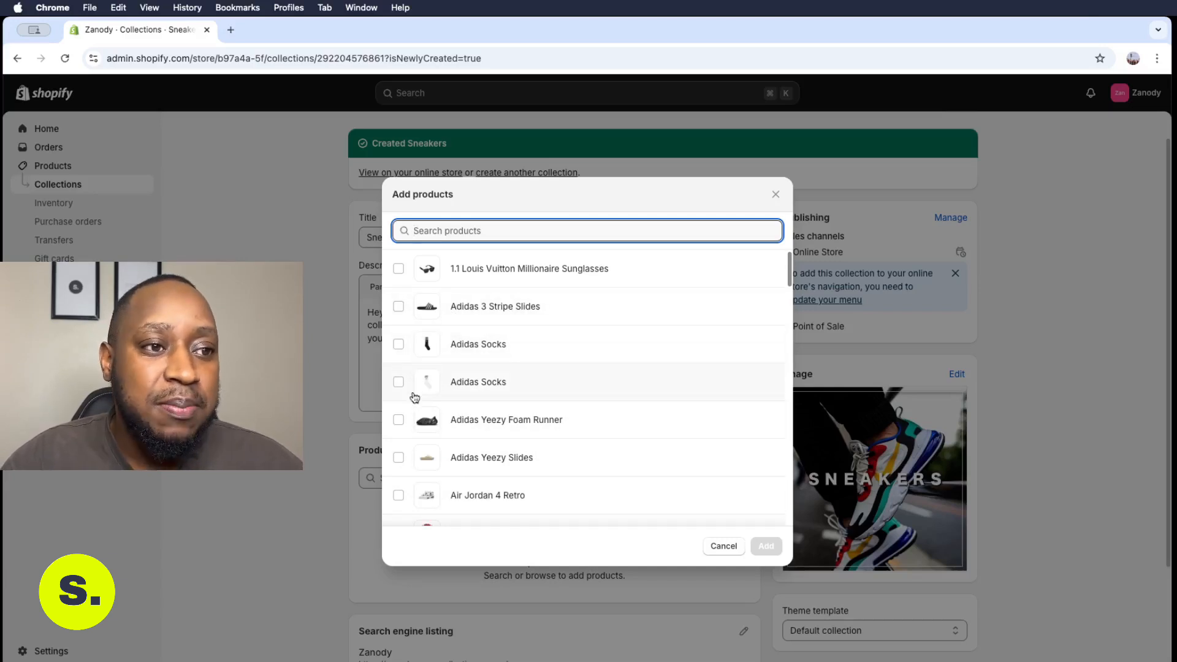
{"action": "left_click", "coordinate": [401, 425]}
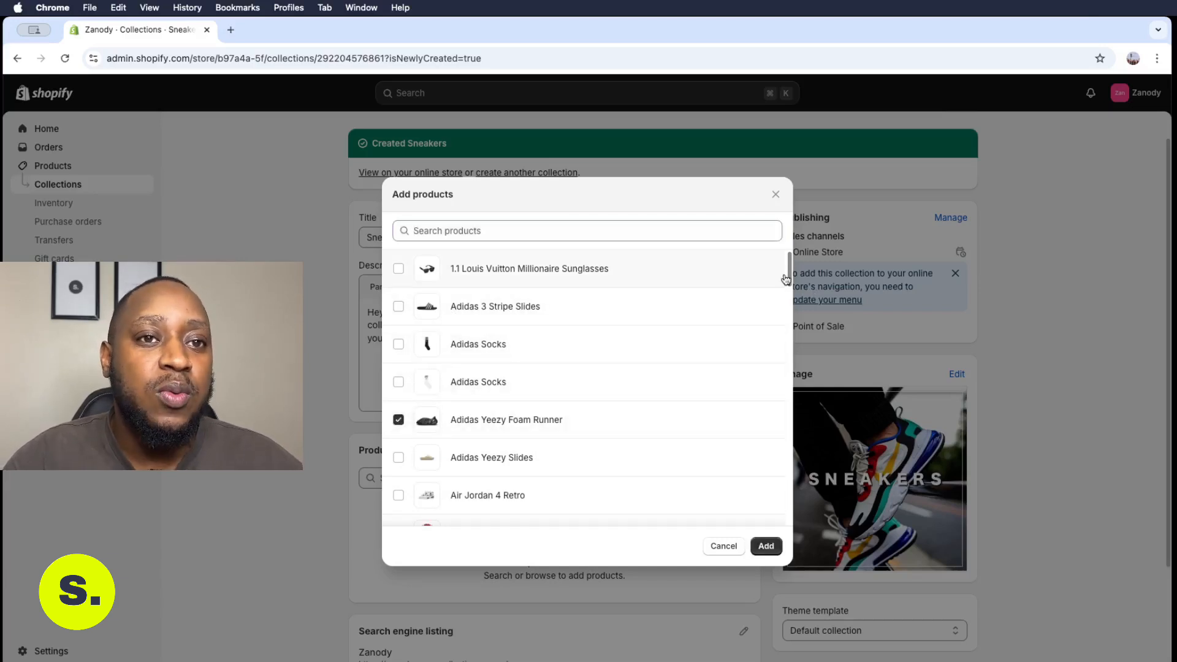
{"action": "mouse_move", "coordinate": [787, 276]}
{"action": "left_mouse_down"}
{"action": "mouse_move", "coordinate": [790, 293]}
{"action": "mouse_move", "coordinate": [790, 273]}
{"action": "left_mouse_up"}
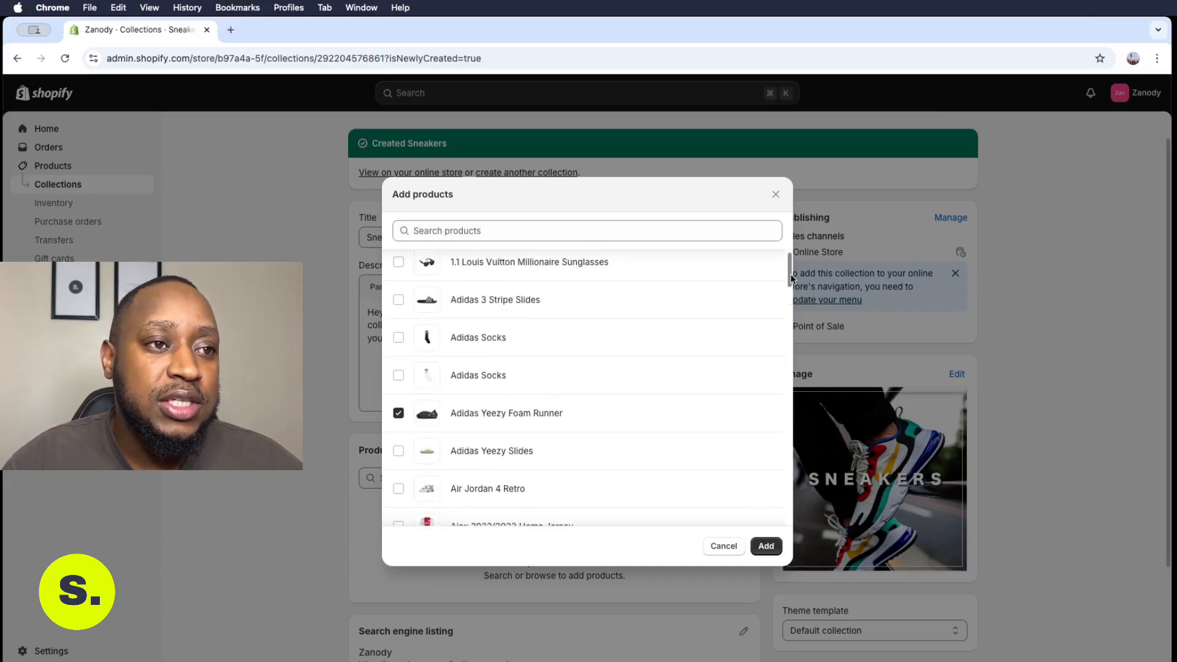
{"action": "left_click", "coordinate": [398, 300]}
{"action": "left_click", "coordinate": [398, 451]}
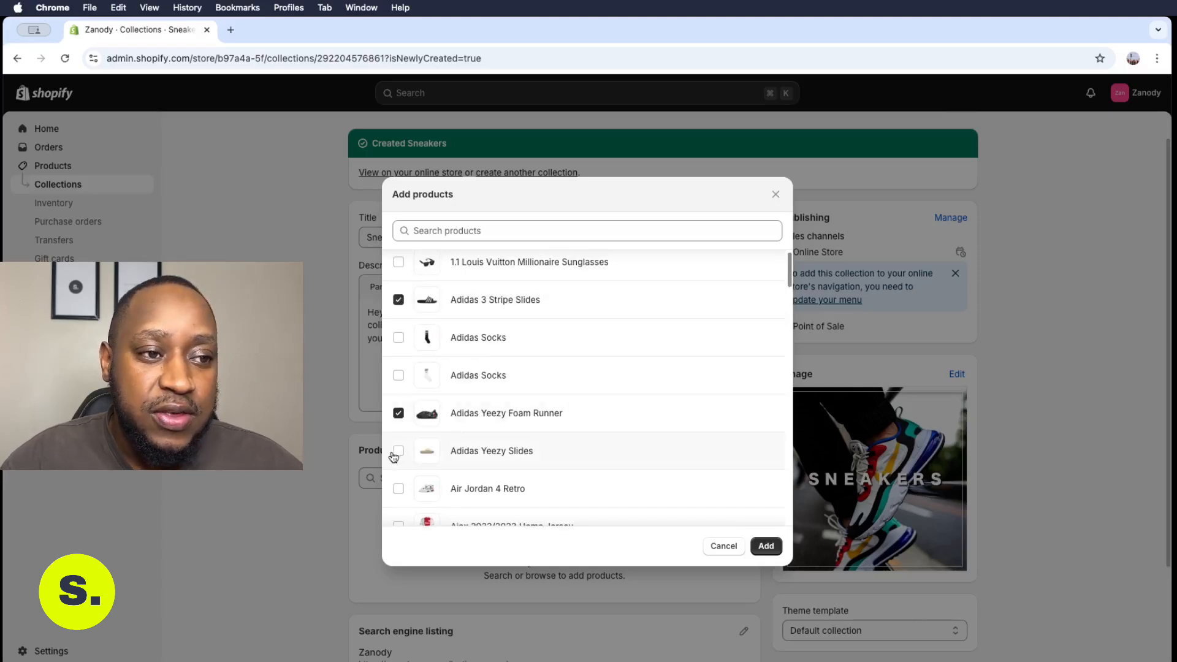
{"action": "left_click", "coordinate": [398, 489]}
{"action": "left_click_drag", "start_coordinate": [787, 278], "coordinate": [791, 303]}
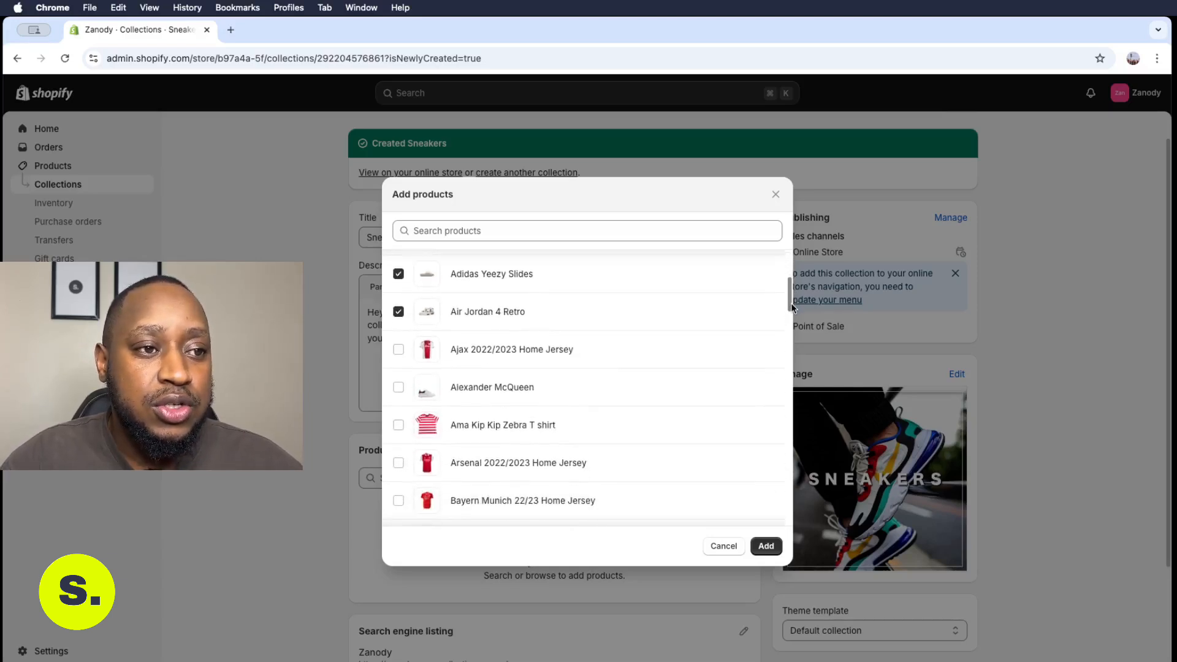
{"action": "left_click", "coordinate": [399, 387]}
{"action": "left_click_drag", "start_coordinate": [789, 299], "coordinate": [773, 439]}
{"action": "left_click", "coordinate": [398, 302]}
{"action": "left_click", "coordinate": [399, 340]}
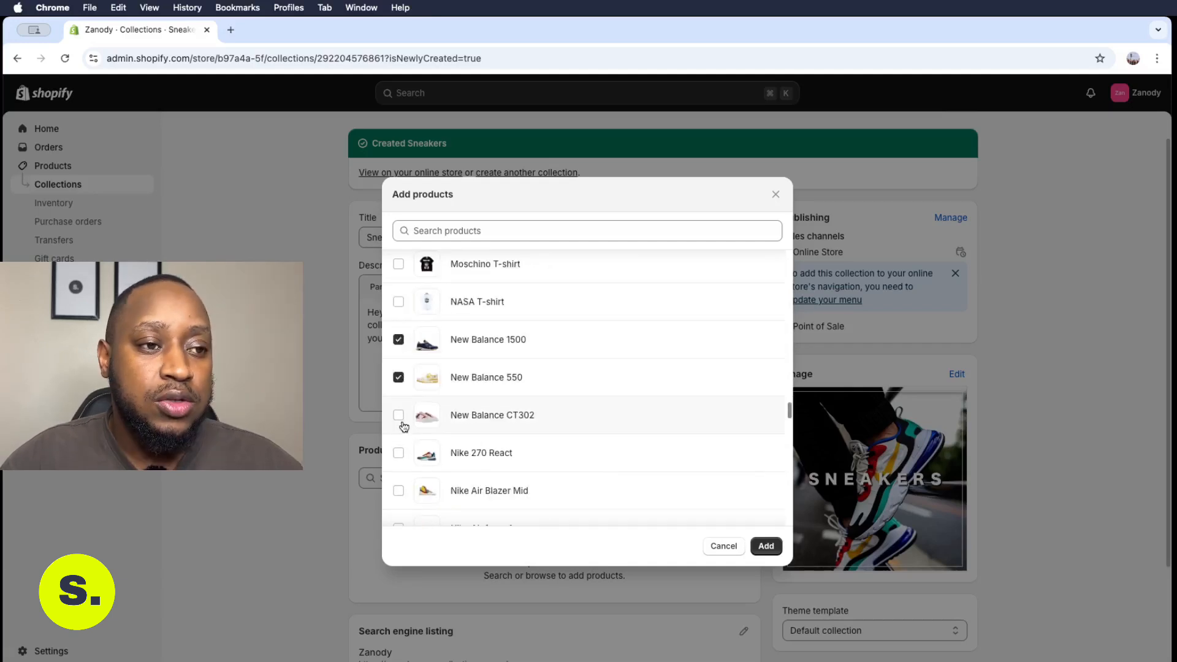
{"action": "left_click", "coordinate": [399, 415]}
{"action": "left_click", "coordinate": [399, 452]}
{"action": "left_click", "coordinate": [398, 490]}
{"action": "left_click_drag", "start_coordinate": [789, 411], "coordinate": [791, 428]}
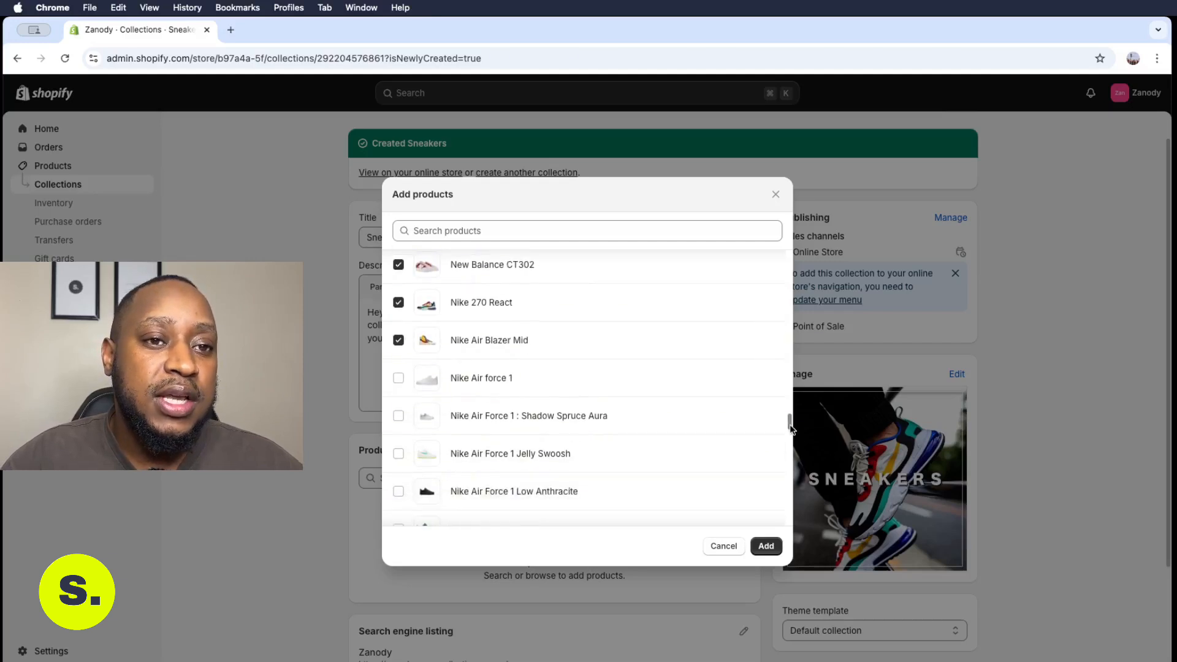
- Tick the Nike Air Force 1, Air Jordan, Air Max and other sneaker models down to Palladium Boots
{"action": "left_click", "coordinate": [398, 377]}
{"action": "left_click", "coordinate": [398, 416]}
{"action": "left_click", "coordinate": [399, 454]}
{"action": "left_click", "coordinate": [398, 491]}
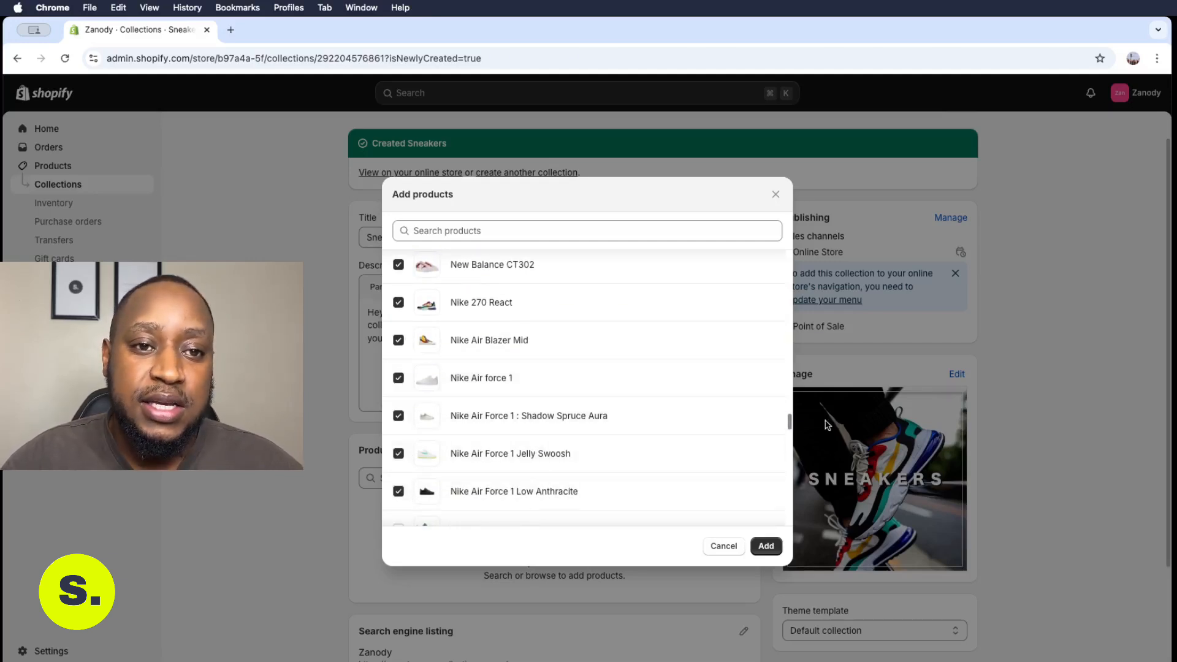
{"action": "left_click_drag", "start_coordinate": [791, 421], "coordinate": [783, 441]}
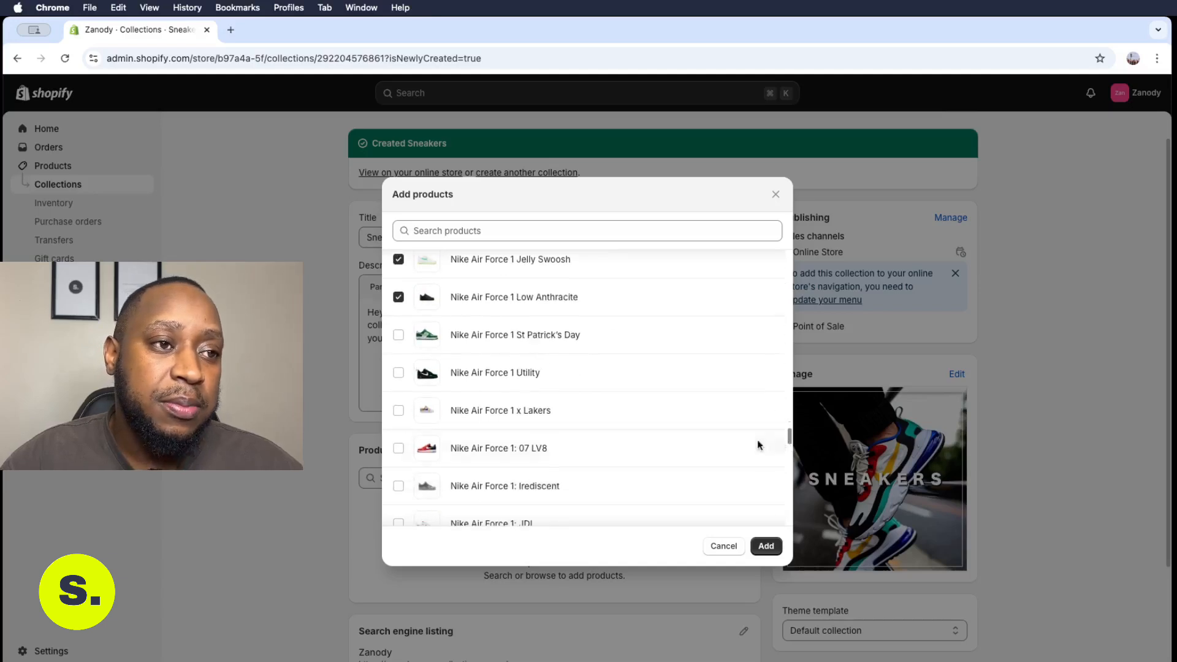
{"action": "left_click", "coordinate": [399, 343]}
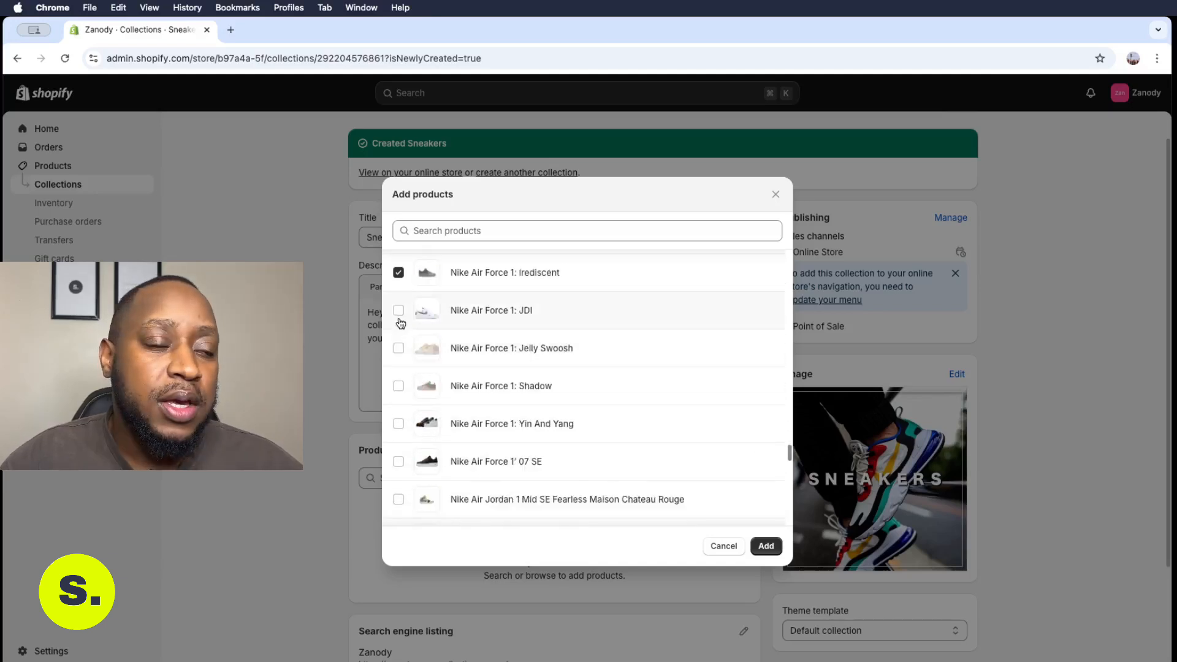
{"action": "left_click", "coordinate": [399, 319]}
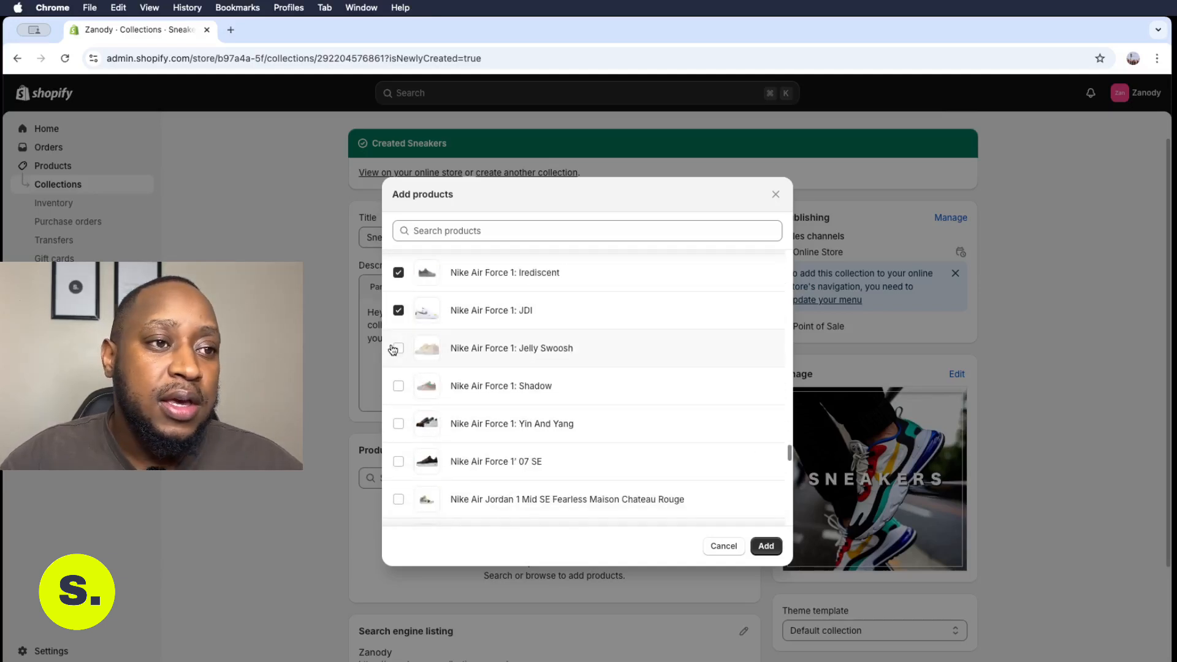
{"action": "left_click", "coordinate": [397, 387]}
{"action": "left_click", "coordinate": [397, 424]}
{"action": "left_click", "coordinate": [398, 461]}
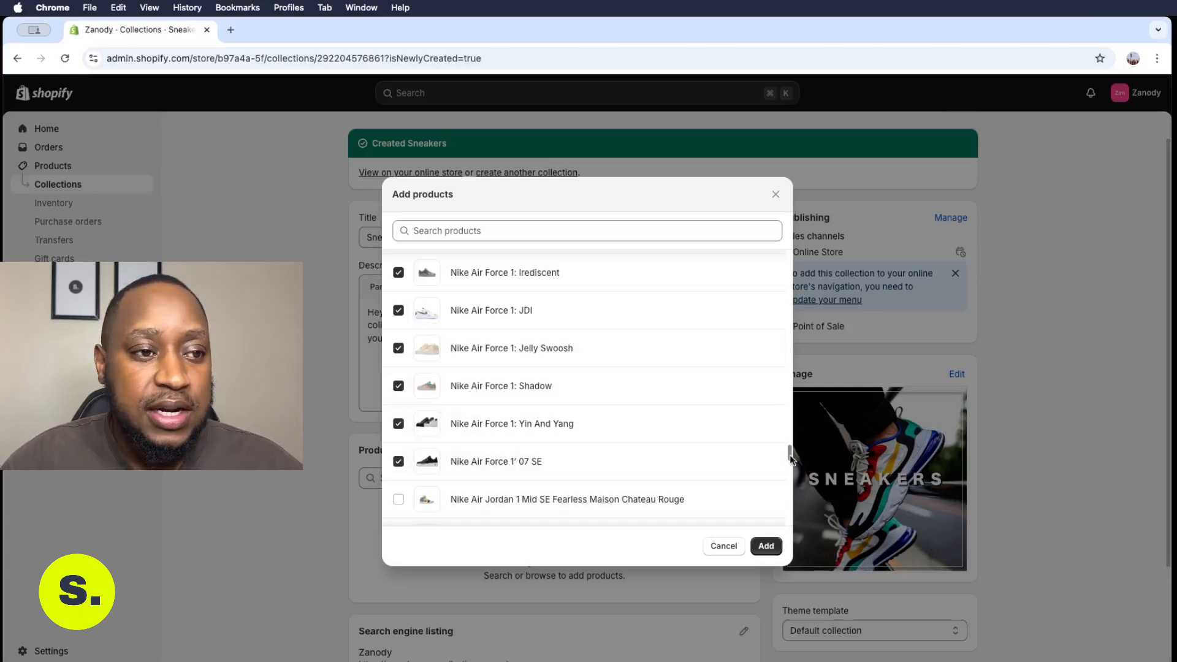
{"action": "scroll", "coordinate": [791, 458], "scroll_direction": "down", "scroll_amount": 4}
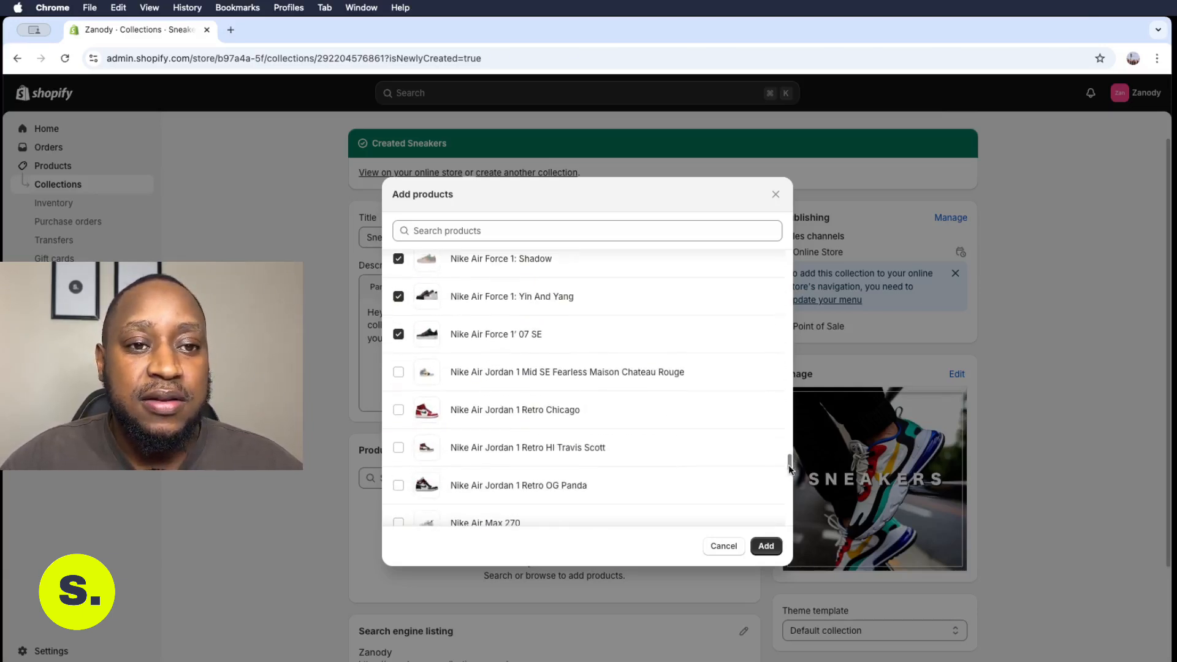
{"action": "left_click", "coordinate": [398, 372]}
{"action": "left_click", "coordinate": [399, 409]}
{"action": "left_click", "coordinate": [399, 447]}
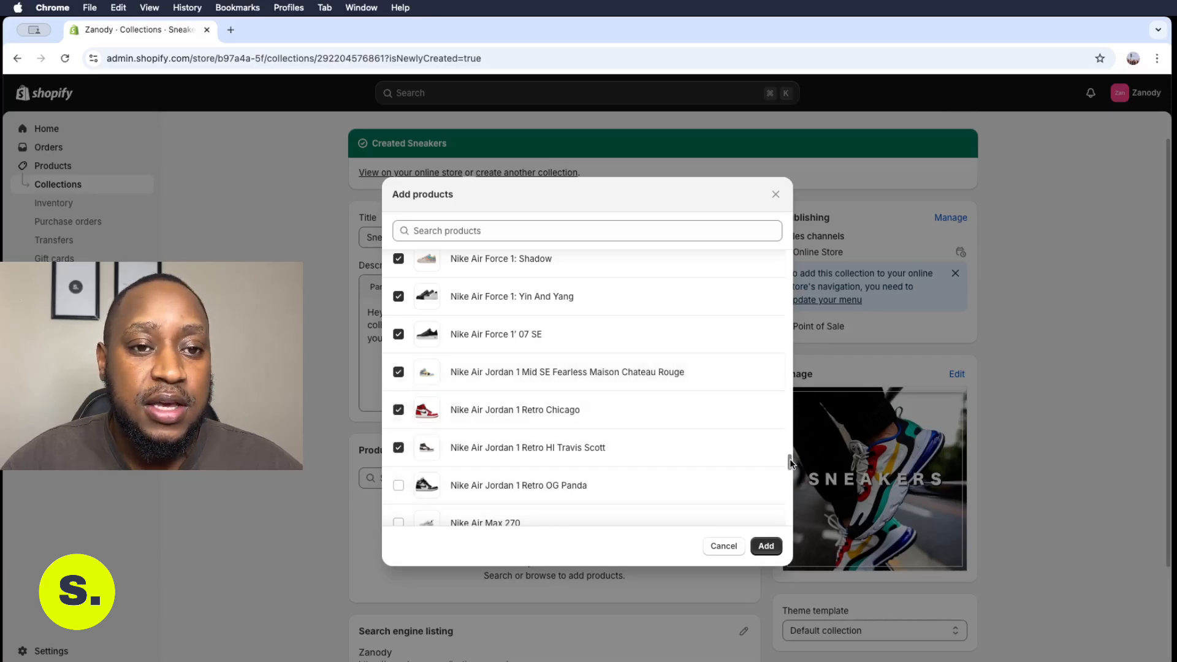
{"action": "scroll", "coordinate": [790, 461], "scroll_direction": "down", "scroll_amount": 2}
{"action": "scroll", "coordinate": [788, 464], "scroll_direction": "down", "scroll_amount": 1}
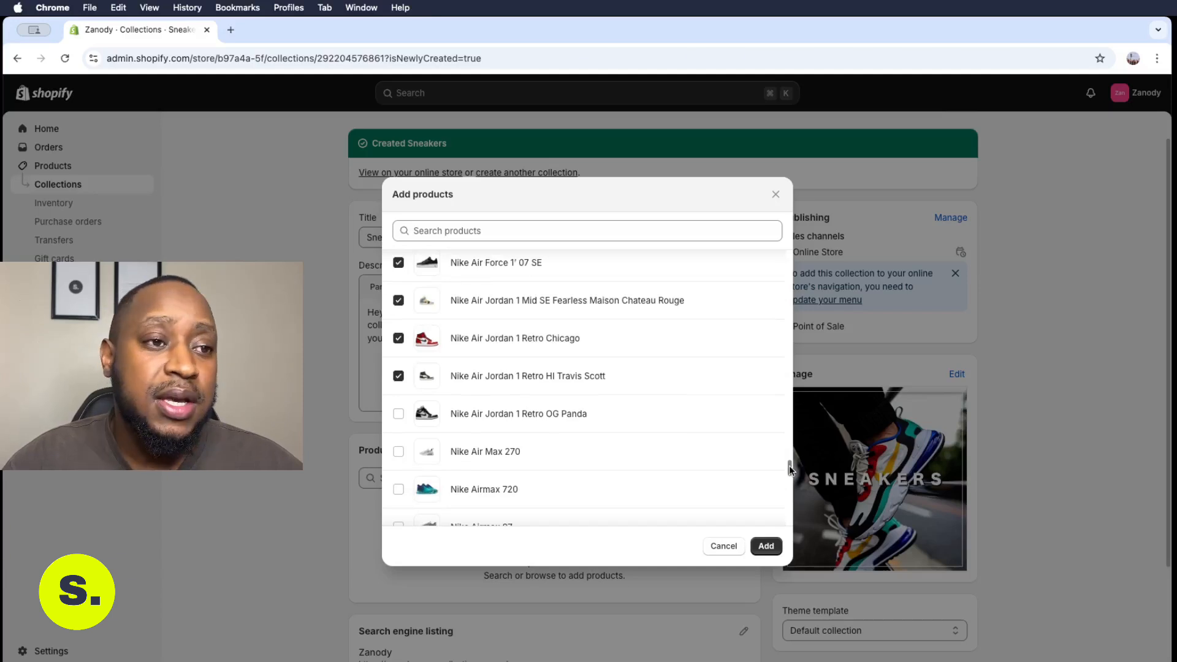
{"action": "left_click_drag", "start_coordinate": [789, 465], "coordinate": [789, 476]}
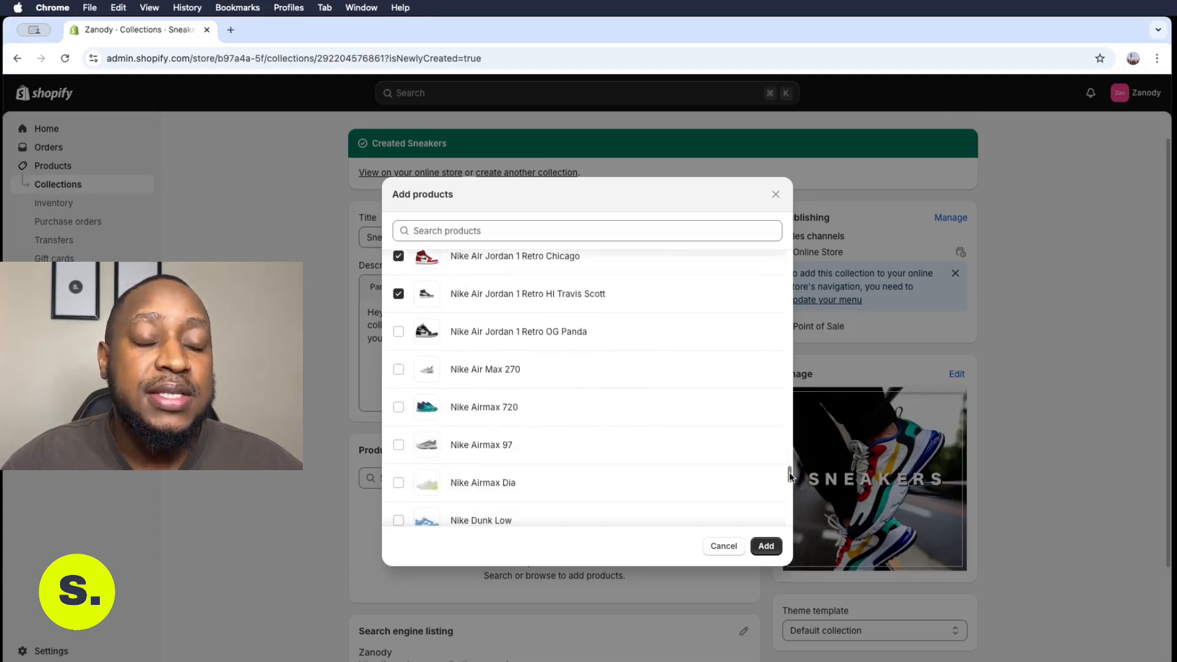
{"action": "left_click", "coordinate": [398, 336]}
{"action": "left_click", "coordinate": [397, 372]}
{"action": "left_click", "coordinate": [398, 407]}
{"action": "left_click", "coordinate": [398, 446]}
{"action": "left_click", "coordinate": [399, 482]}
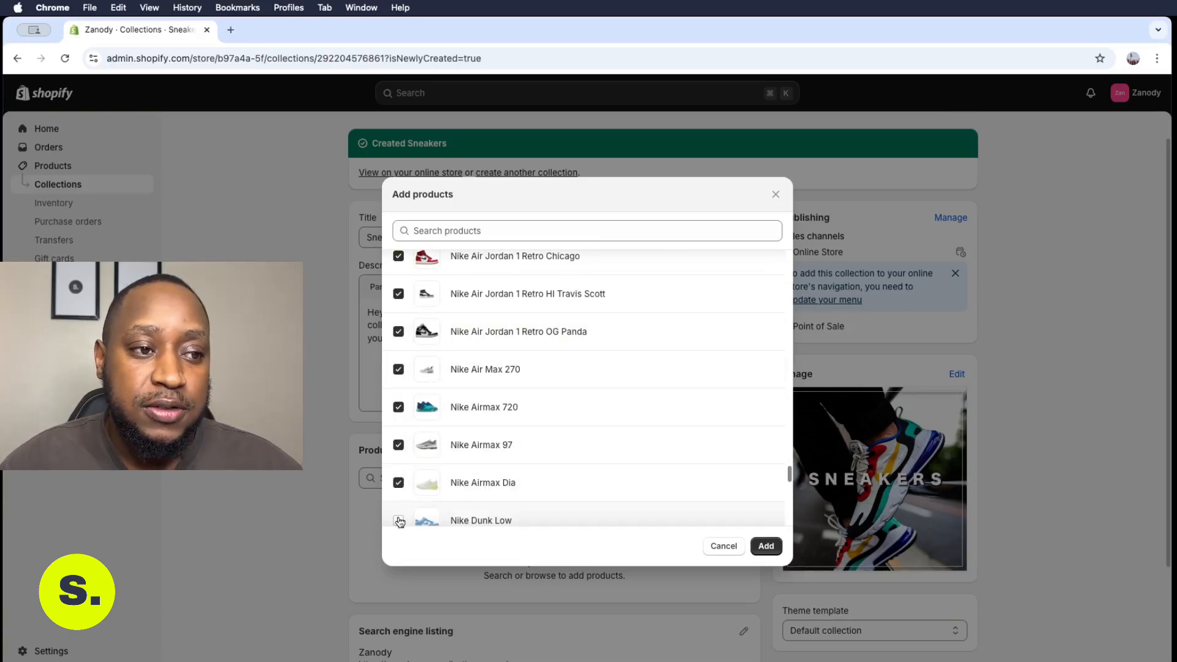
{"action": "left_click", "coordinate": [399, 522]}
{"action": "scroll", "coordinate": [397, 512], "scroll_direction": "down", "scroll_amount": 5}
{"action": "left_click", "coordinate": [399, 501]}
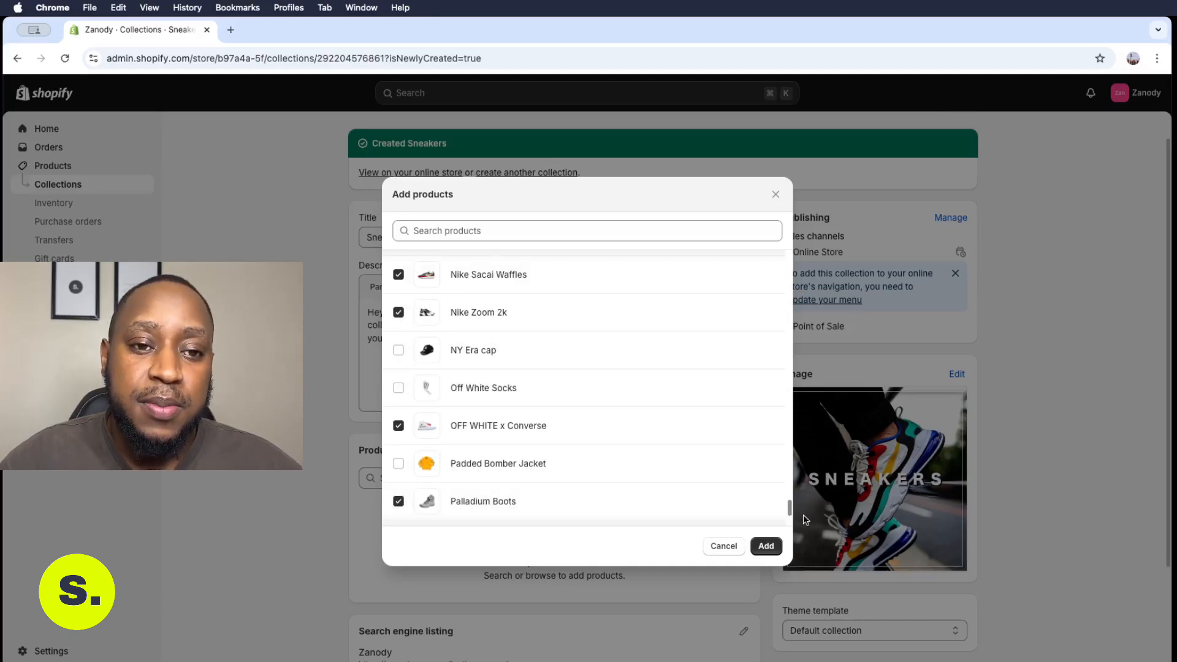
- Tick the Puma, Vans and Yeezy sneakers and add all selected products to the collection
{"action": "scroll", "coordinate": [789, 508], "scroll_direction": "down", "scroll_amount": 3}
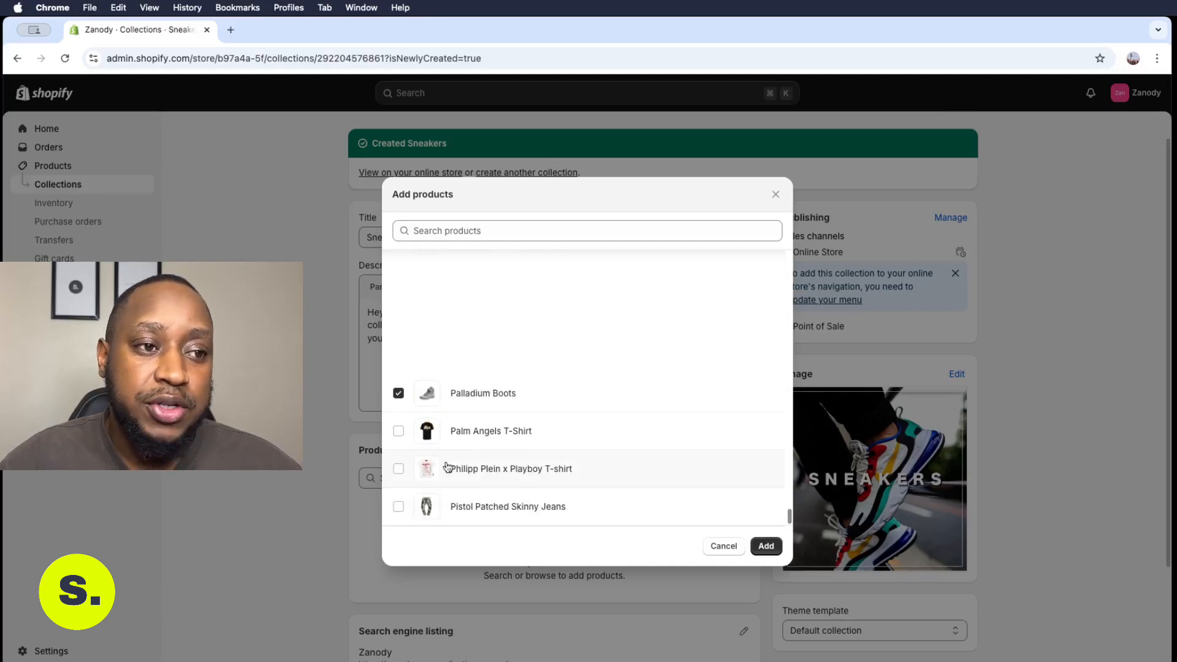
{"action": "scroll", "coordinate": [576, 429], "scroll_direction": "down", "scroll_amount": 5}
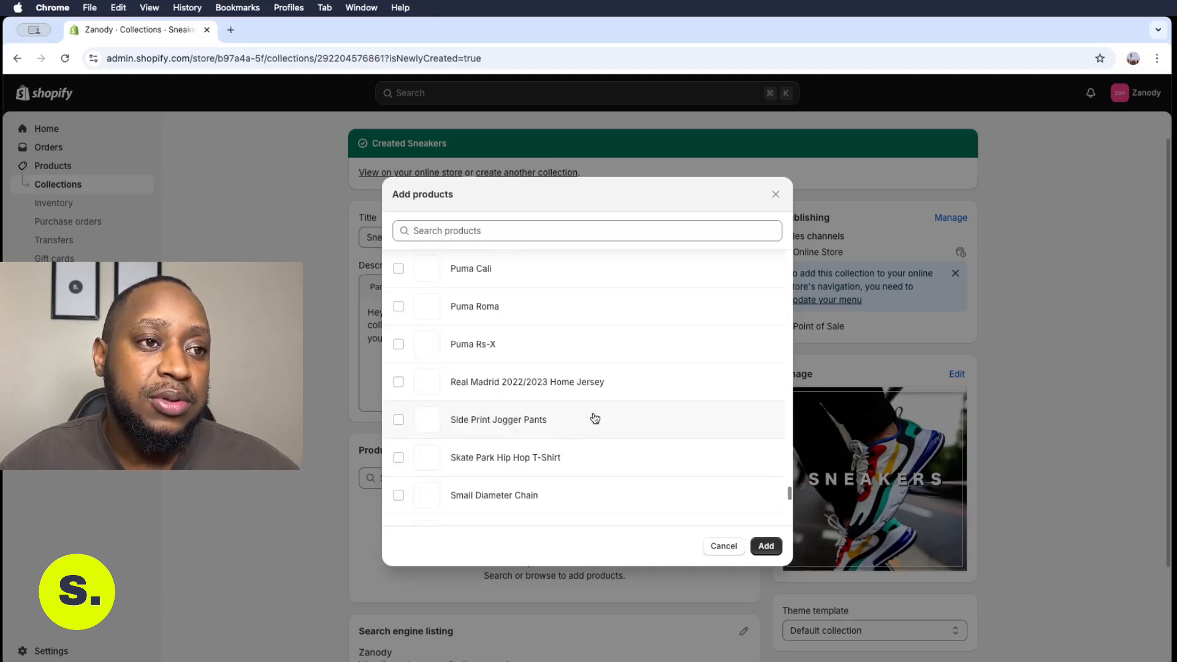
{"action": "left_click", "coordinate": [399, 269]}
{"action": "left_click", "coordinate": [398, 306]}
{"action": "left_click", "coordinate": [398, 345]}
{"action": "left_click_drag", "start_coordinate": [789, 491], "coordinate": [790, 515]}
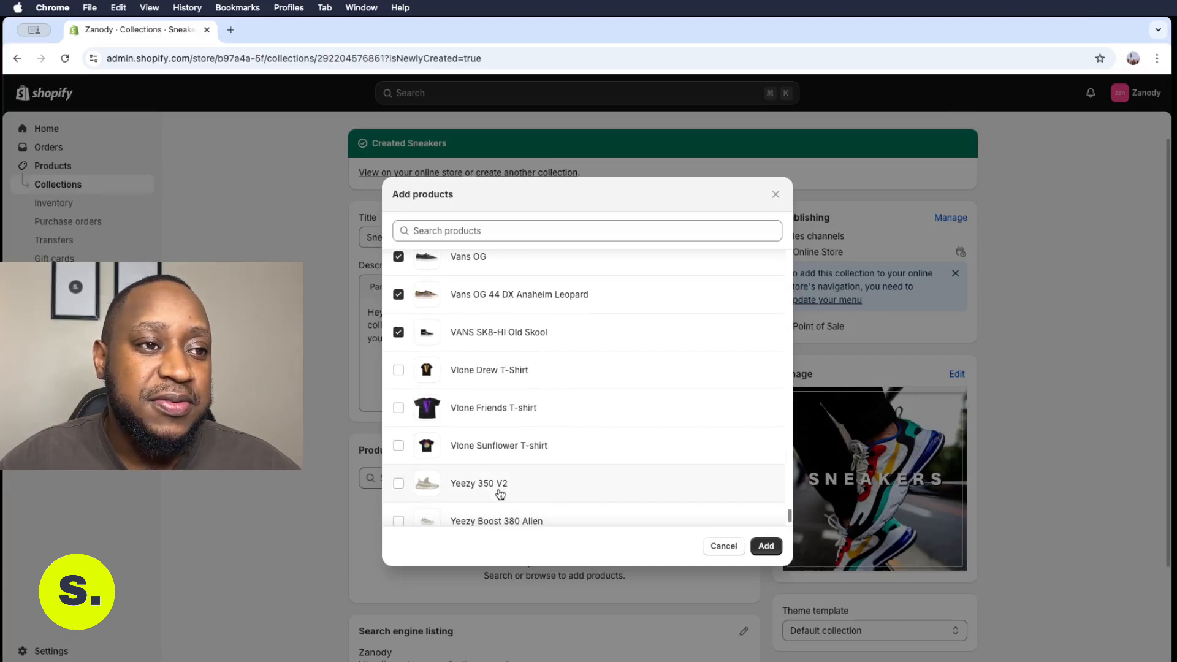
{"action": "left_click", "coordinate": [400, 484]}
{"action": "left_click", "coordinate": [399, 520]}
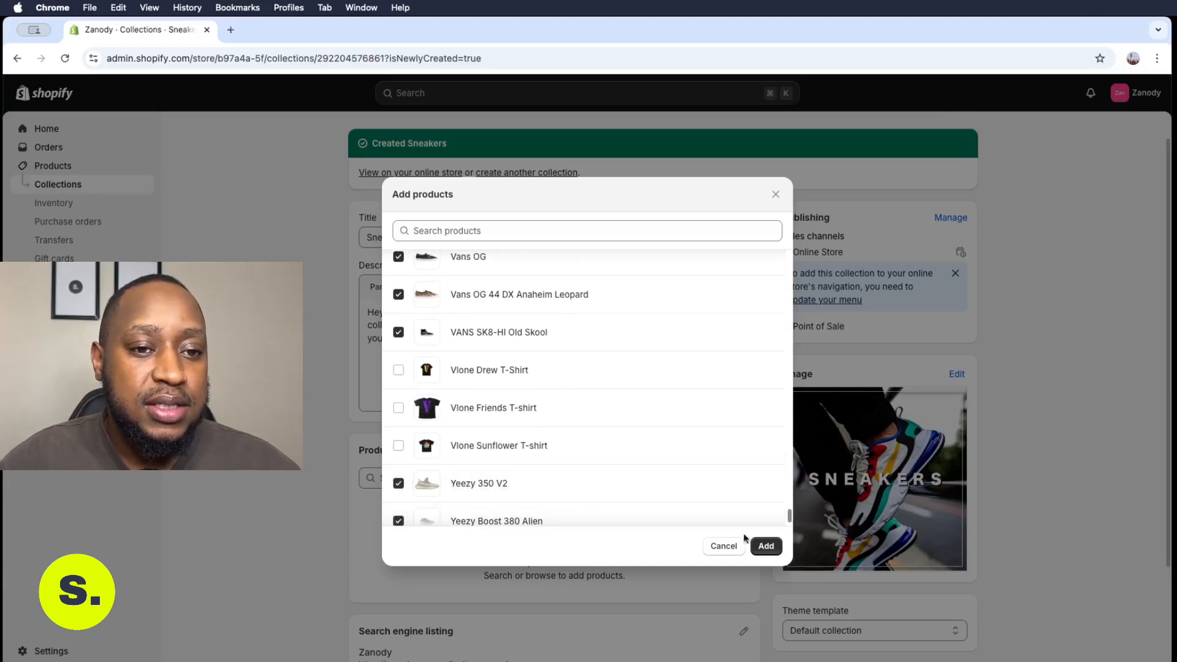
{"action": "scroll", "coordinate": [788, 524], "scroll_direction": "down", "scroll_amount": 1}
{"action": "left_click", "coordinate": [766, 546]}
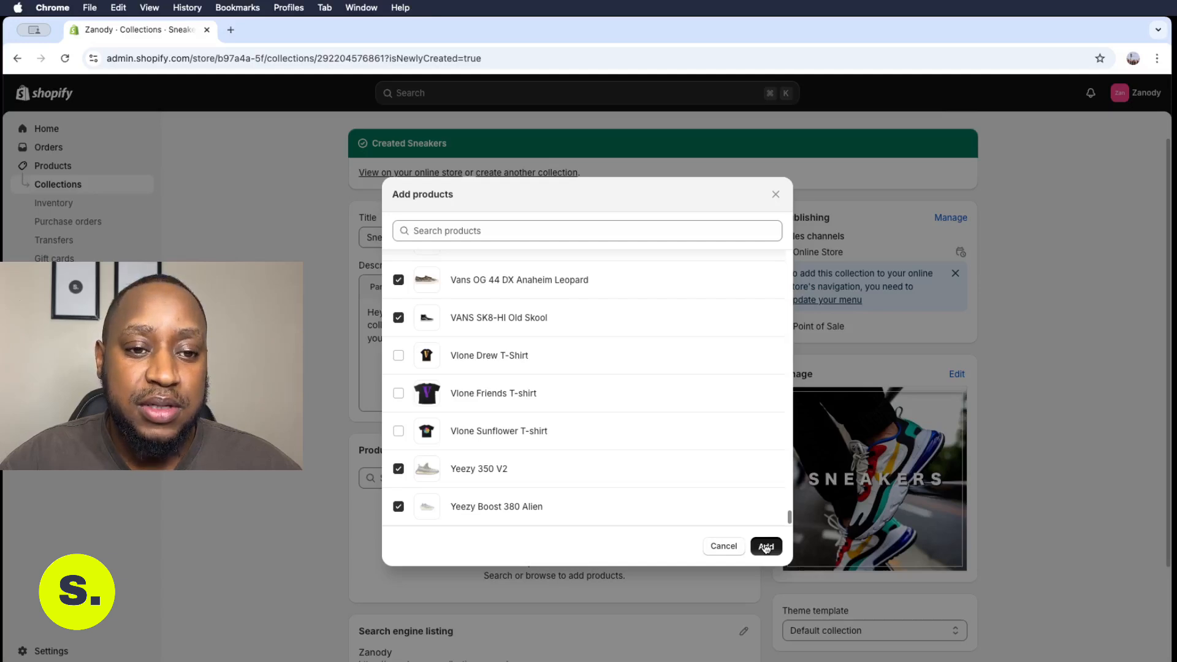
{"action": "left_click", "coordinate": [765, 546]}
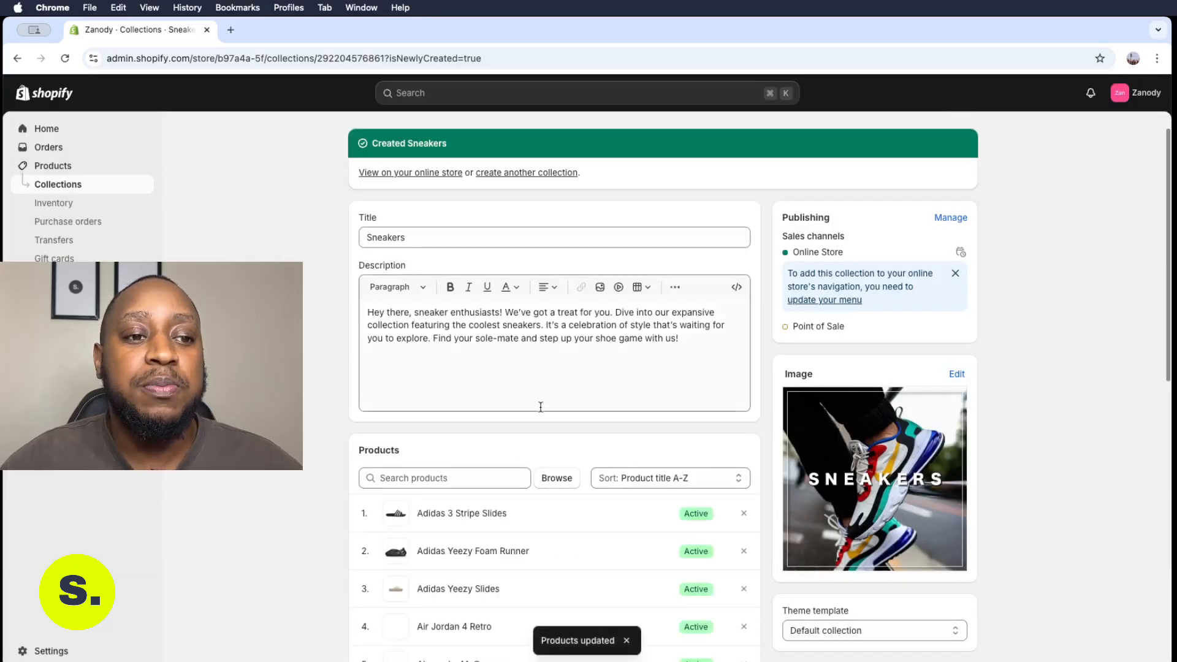
- Scroll through the products listed in the Sneakers collection and return to the collections list
{"action": "scroll", "coordinate": [657, 372], "scroll_direction": "down", "scroll_amount": 4}
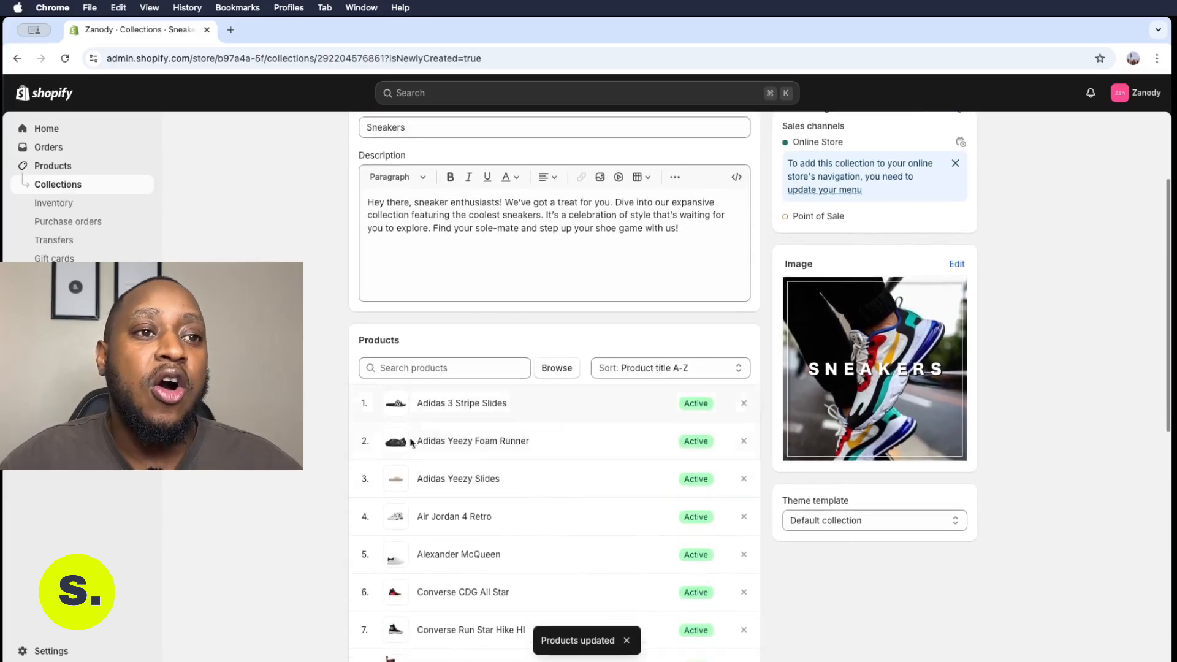
{"action": "scroll", "coordinate": [598, 368], "scroll_direction": "down", "scroll_amount": 6}
{"action": "scroll", "coordinate": [607, 365], "scroll_direction": "down", "scroll_amount": 5}
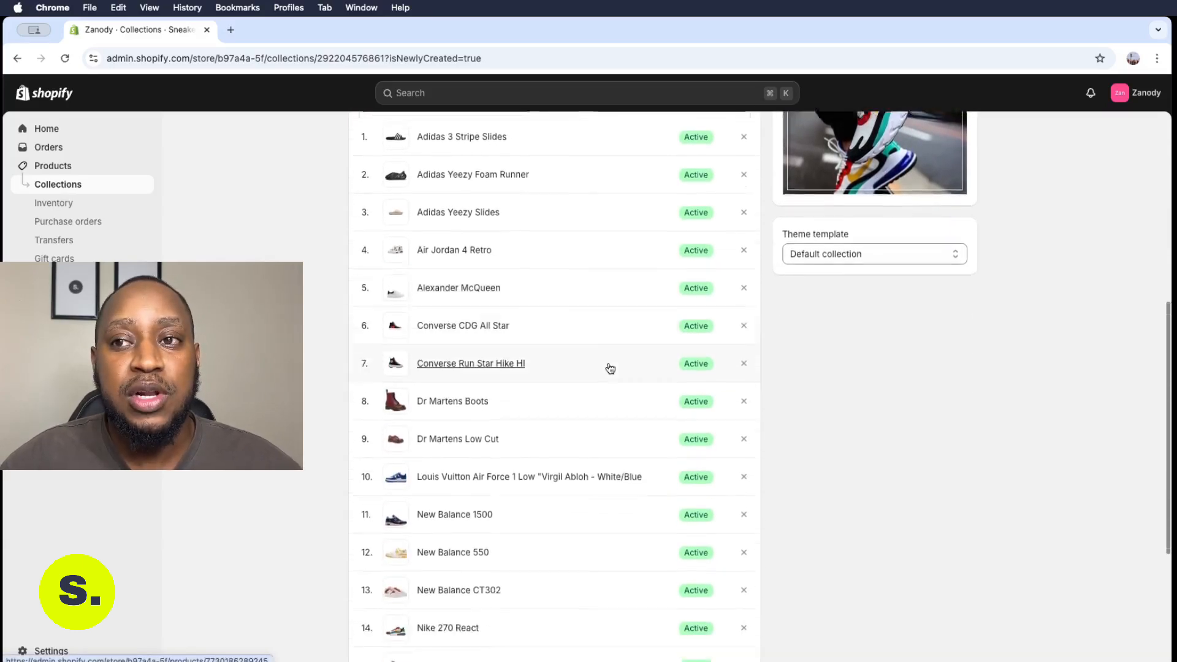
{"action": "scroll", "coordinate": [608, 365], "scroll_direction": "up", "scroll_amount": 10}
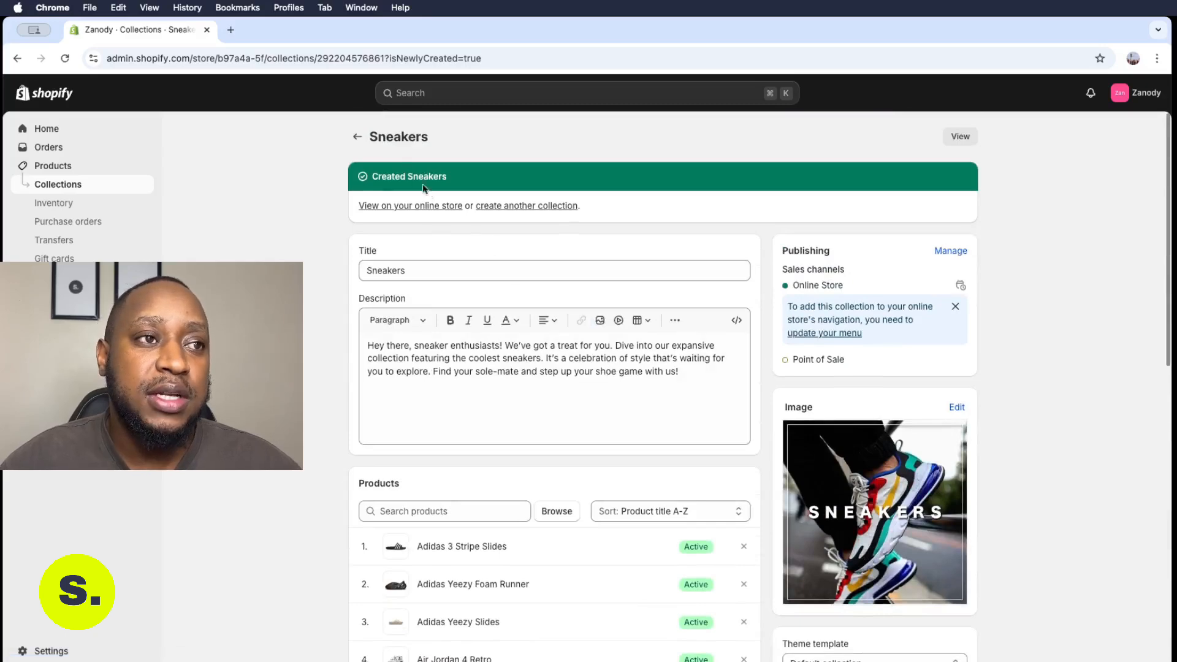
{"action": "left_click", "coordinate": [353, 134]}
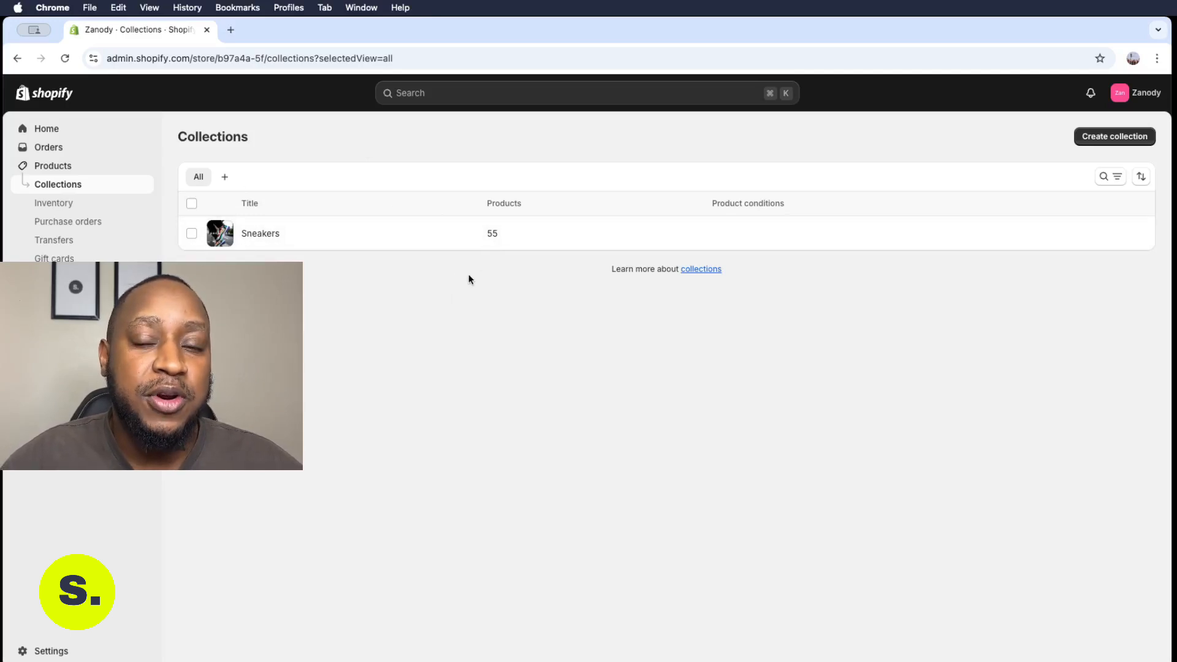
- Create a new collection titled Accessories and upload its cover image from the COLLECTIONS folder
{"action": "left_click", "coordinate": [1120, 141]}
{"action": "type", "text": "A"}
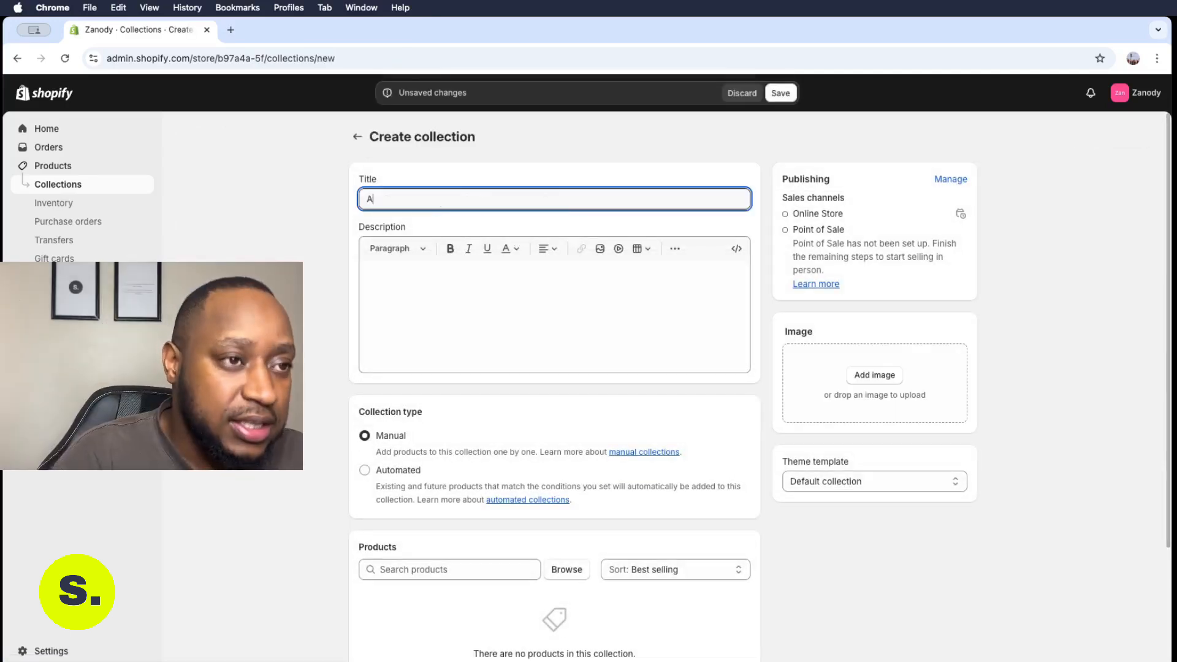
{"action": "type", "text": "ccessories"}
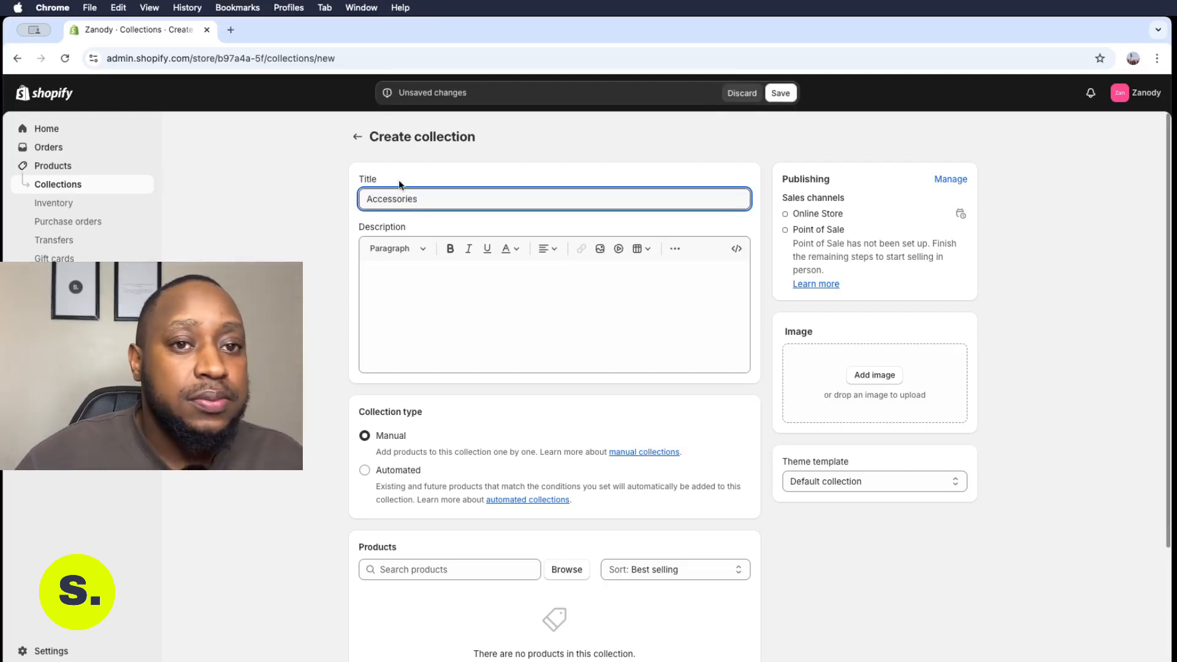
{"action": "left_click", "coordinate": [869, 375]}
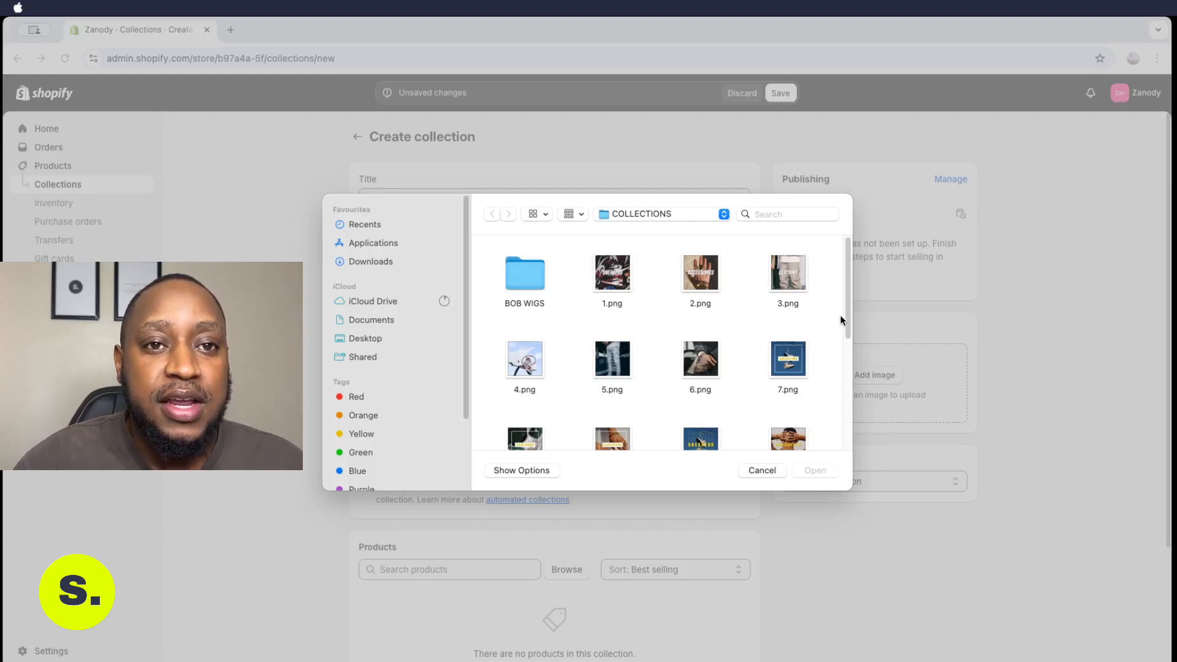
{"action": "scroll", "coordinate": [844, 309], "scroll_direction": "down", "scroll_amount": 5}
{"action": "double_click", "coordinate": [613, 334]}
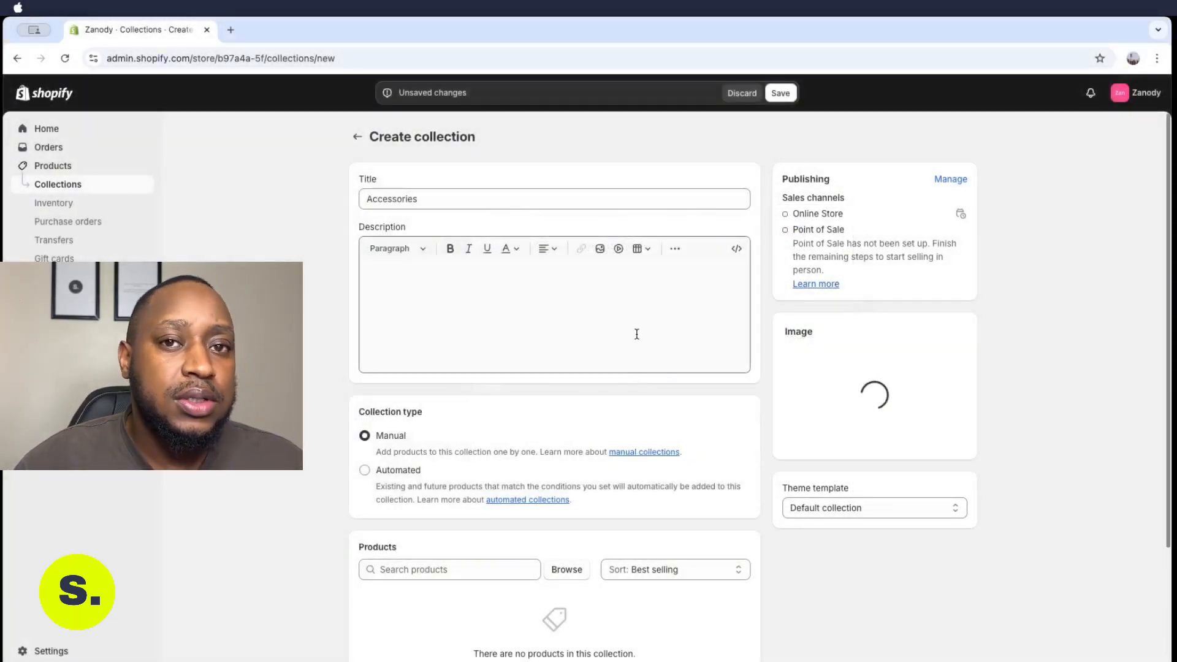
- Paste a description about rings, watches, chains and grillz into the Accessories collection and save it
{"action": "left_click", "coordinate": [577, 268]}
{"action": "type", "text": "Step right up and check out the coolest accessories on the block! We've got everything from snazzy watches to the slickest rings, not to mention chains that catch the light just right, and grillz that are sure to make a splash. Our selection is all about keeping you ahead of the style curve. So go ahead, give your look that extra edge with our top streetwear picks and show off your fashion game!"}
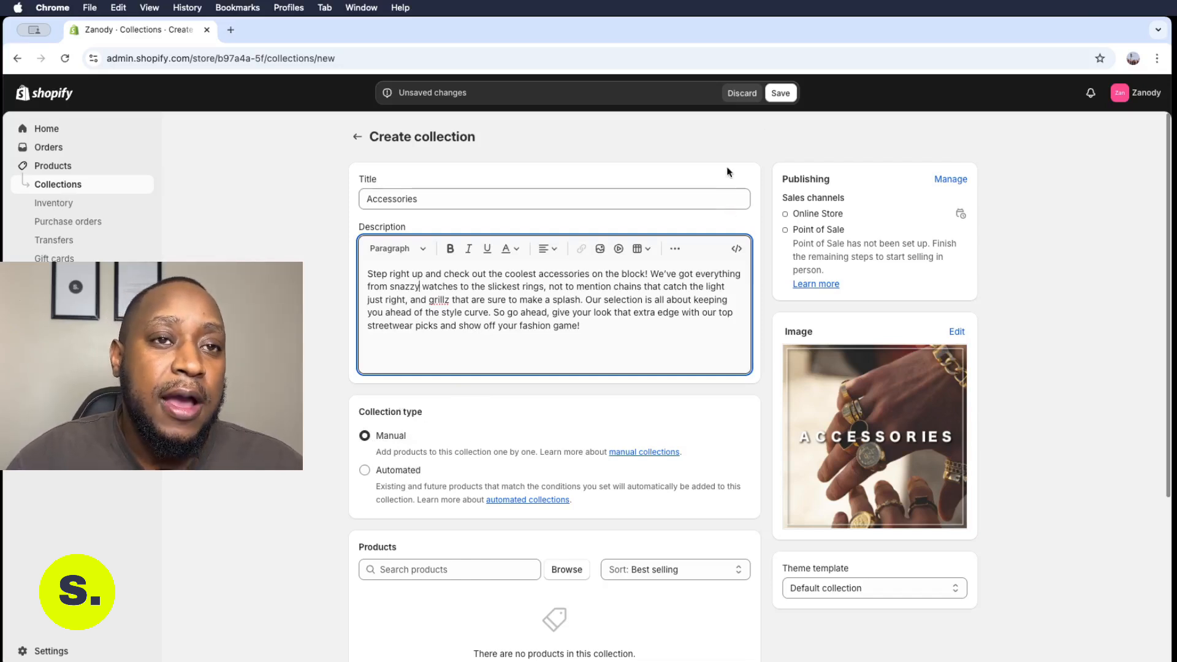
{"action": "left_click", "coordinate": [782, 95]}
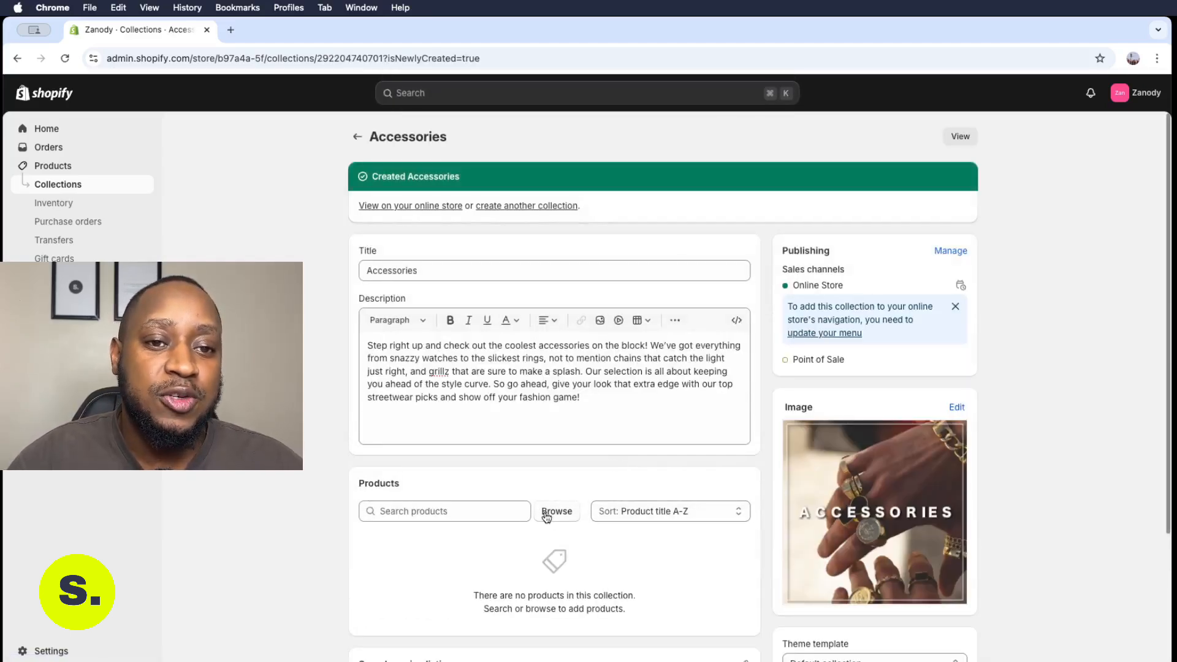
- Browse products and add the accessory items, starting with the 1.1 Louis Vuitton Millionaire Sunglasses, to the collection
{"action": "left_click", "coordinate": [546, 517]}
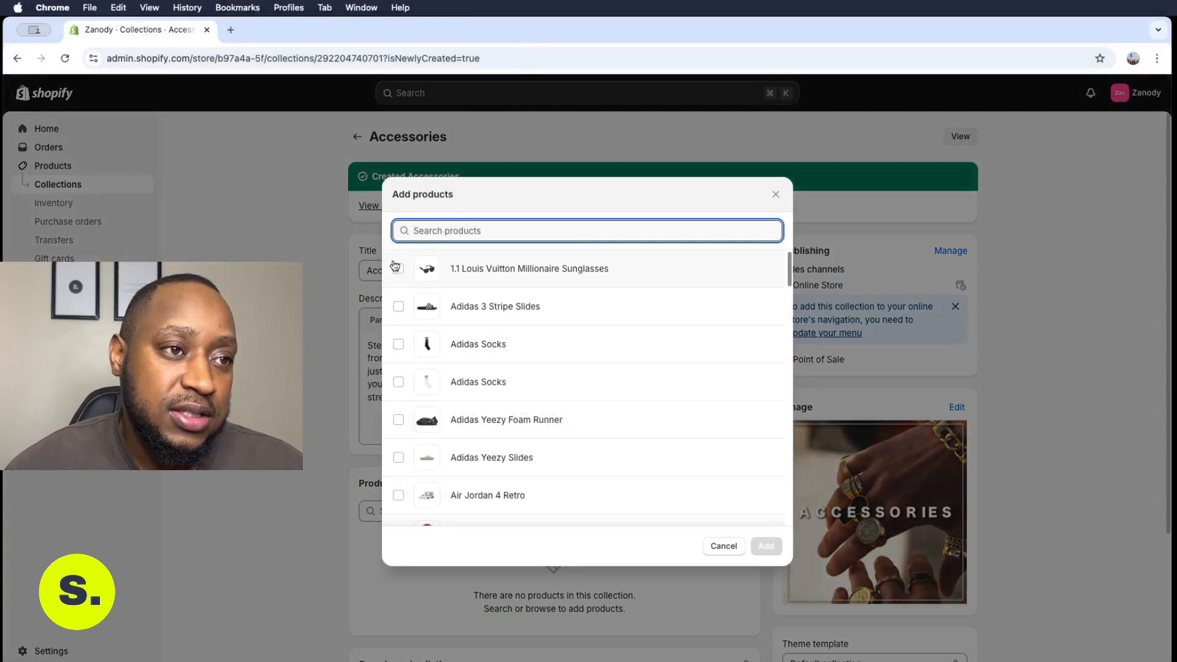
{"action": "left_click", "coordinate": [402, 272]}
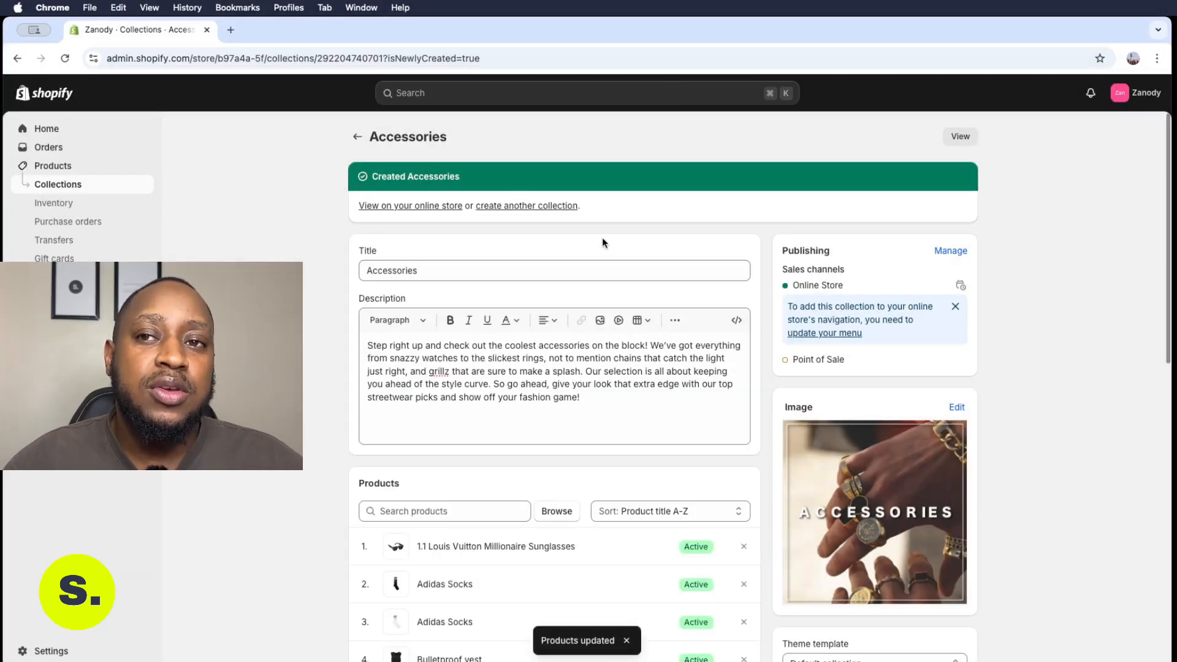
{"action": "scroll", "coordinate": [491, 279], "scroll_direction": "down", "scroll_amount": 5}
{"action": "scroll", "coordinate": [496, 286], "scroll_direction": "up", "scroll_amount": 3}
{"action": "scroll", "coordinate": [495, 286], "scroll_direction": "up", "scroll_amount": 2}
- Go back to the collections list and start another collection titled Clothing
{"action": "left_click", "coordinate": [357, 135]}
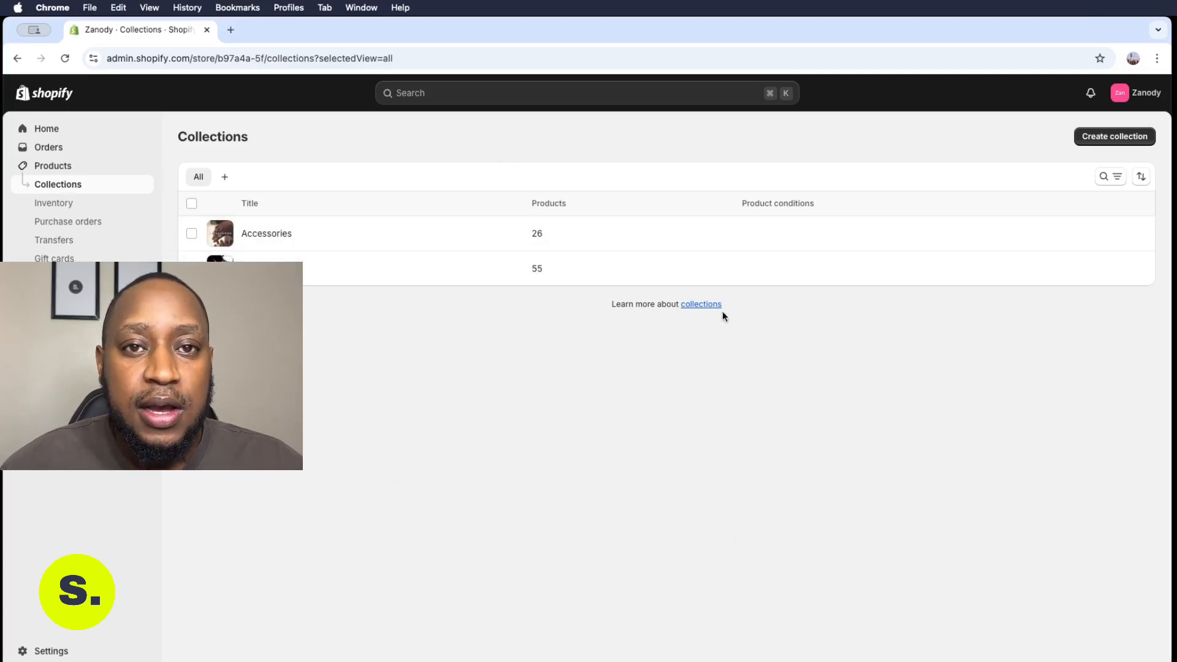
{"action": "left_click", "coordinate": [1110, 137]}
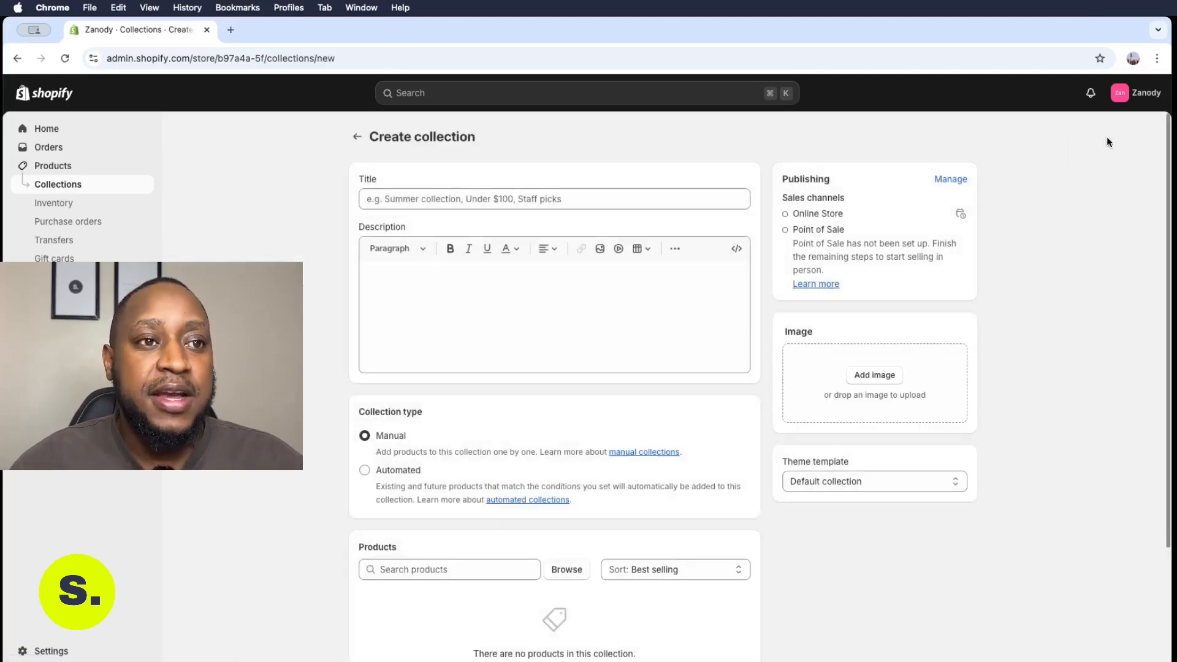
{"action": "left_click", "coordinate": [512, 202]}
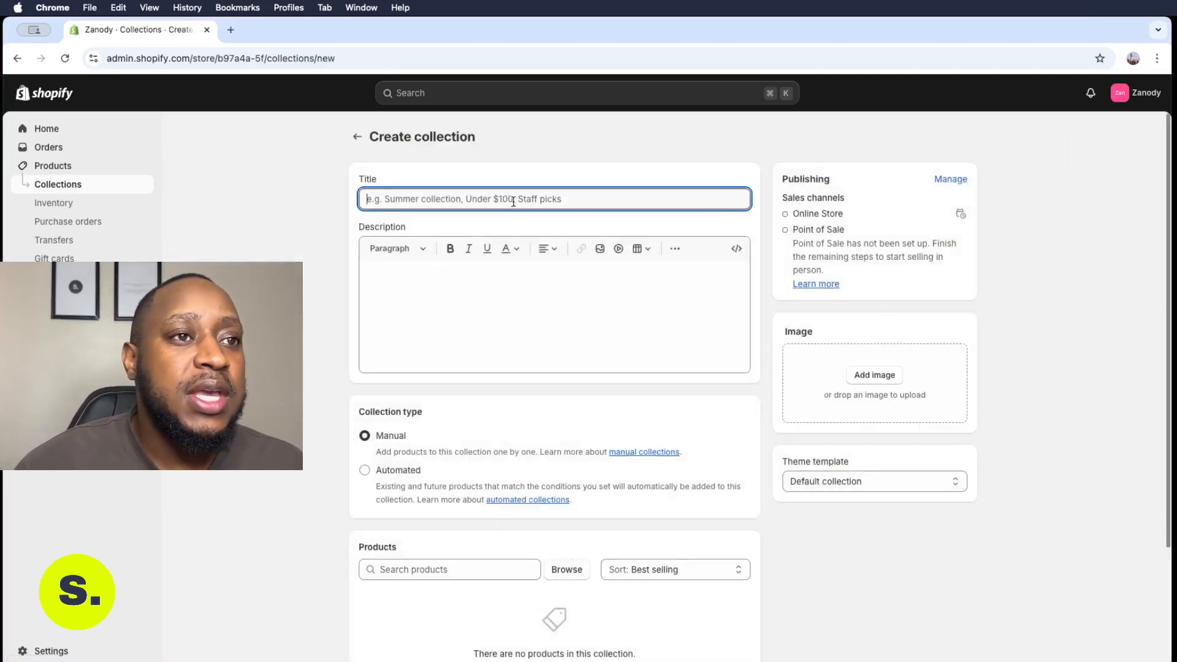
{"action": "type", "text": "Clo"}
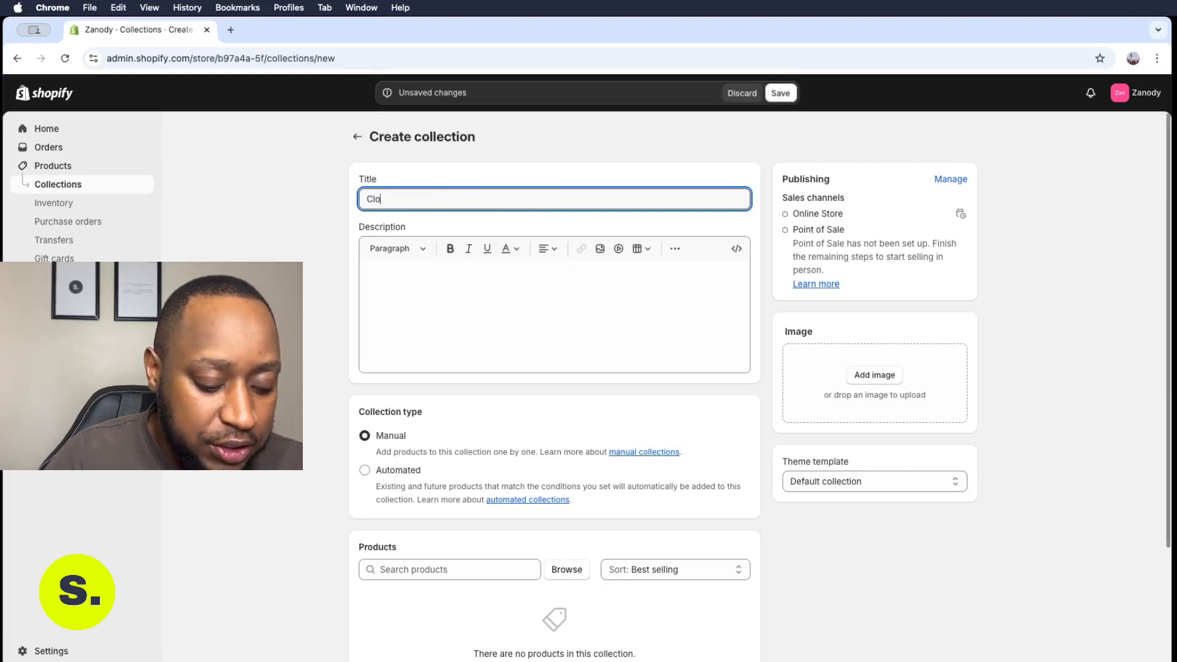
{"action": "type", "text": "thing"}
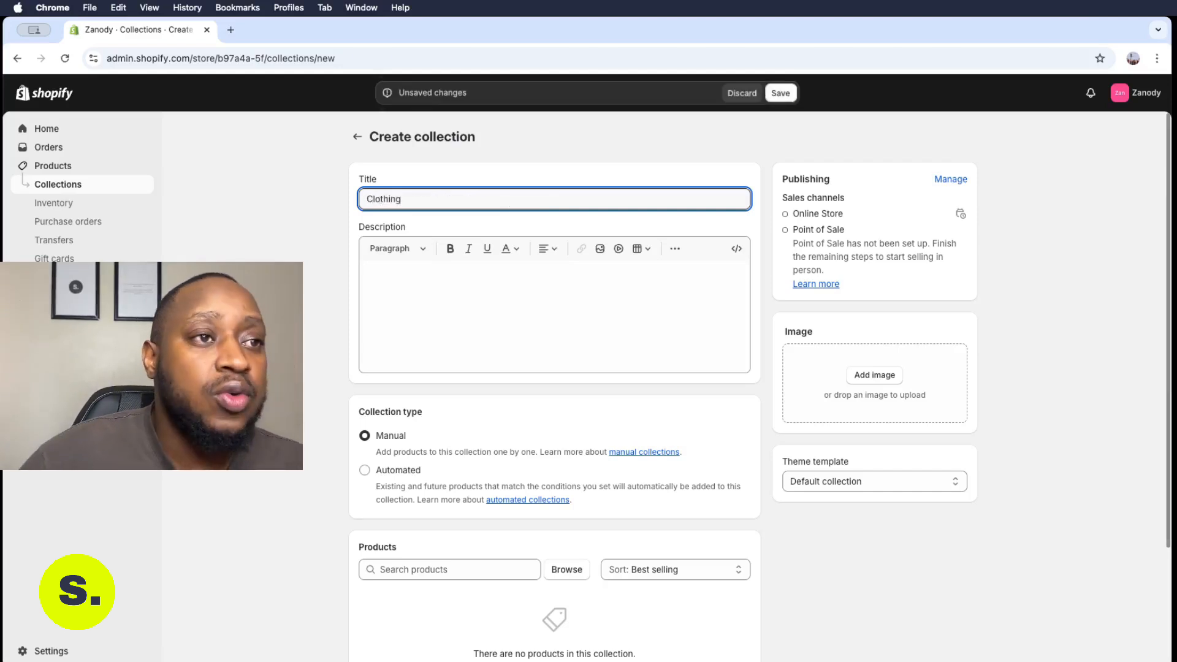
- Upload the Clothing cover image from the COLLECTIONS folder
{"action": "left_click", "coordinate": [859, 373]}
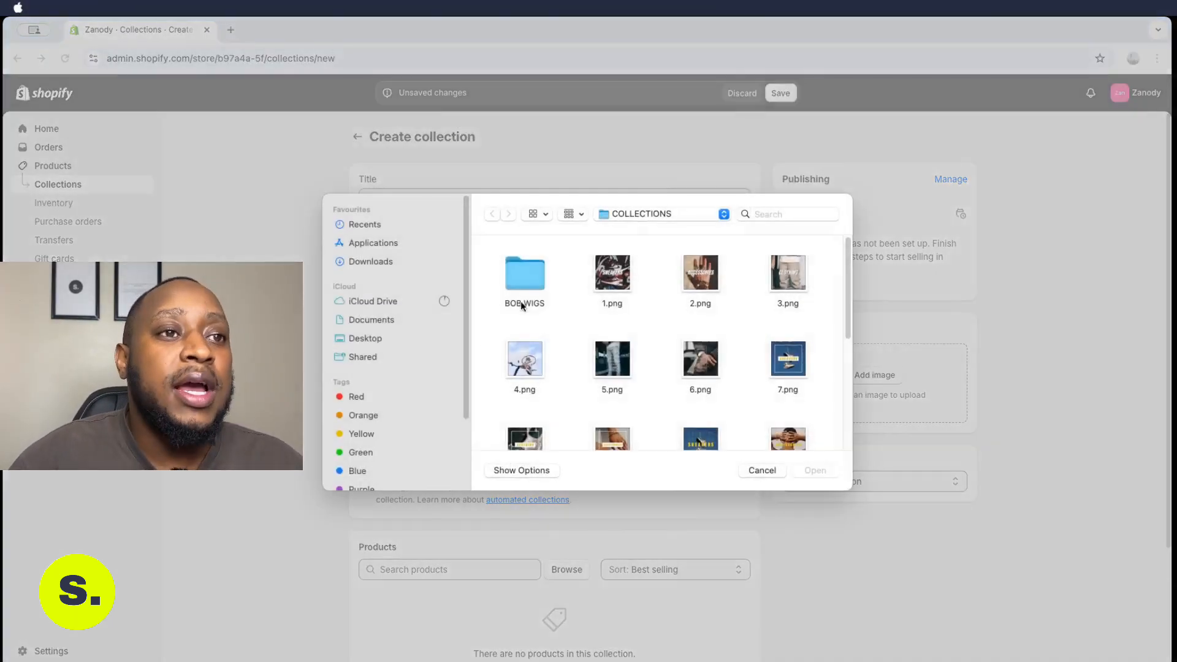
{"action": "scroll", "coordinate": [802, 331], "scroll_direction": "down", "scroll_amount": 5}
{"action": "double_click", "coordinate": [700, 363]}
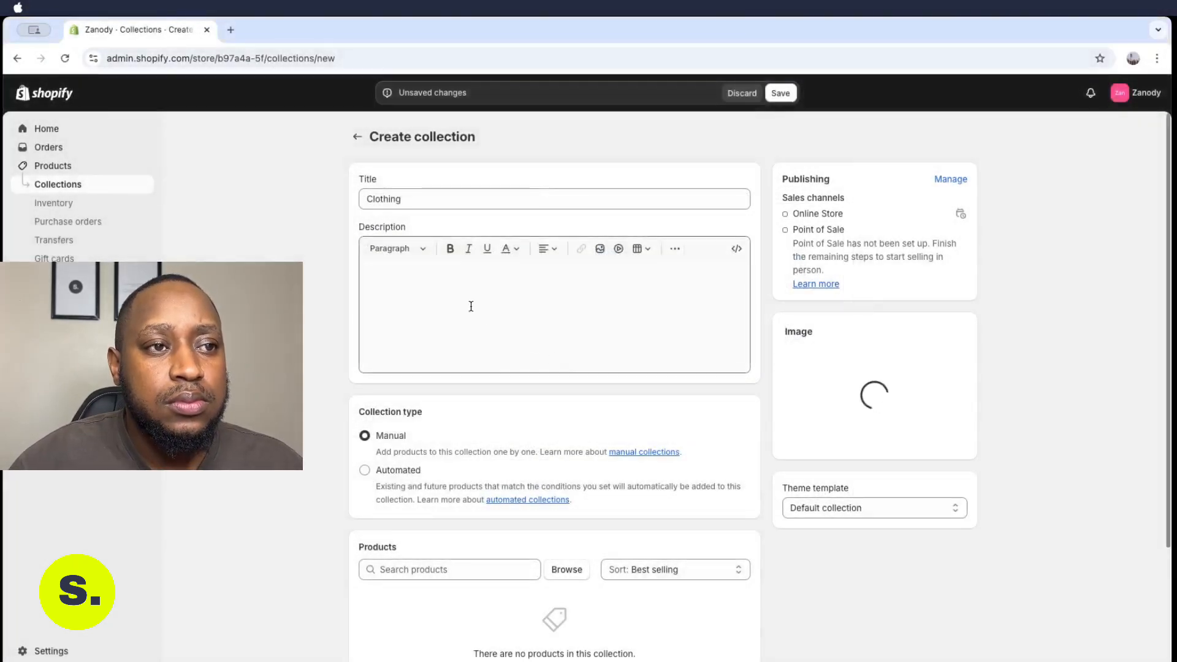
- Paste a trendsetters streetwear description into the Clothing collection and save it
{"action": "left_click", "coordinate": [472, 305]}
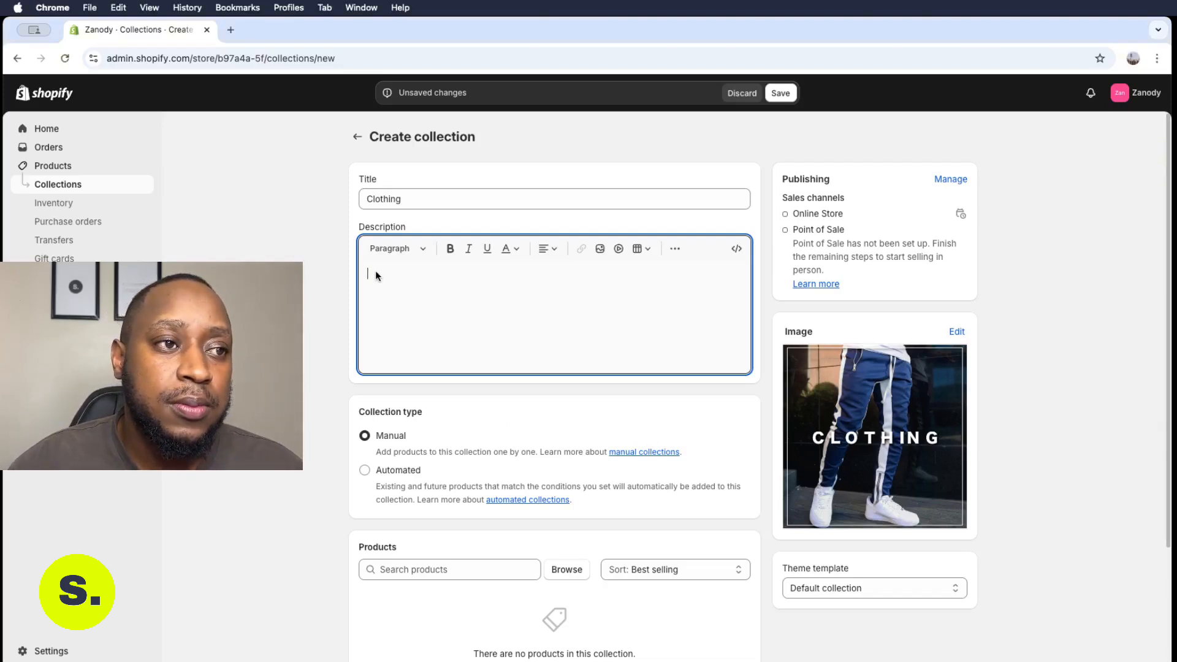
{"action": "type", "text": "Hey there, trendsetters! Ready to rock the streets? Check out our awesome lineup of the coolest streetwear brands around. But that’s not all—we’ve got tons more favourites just waiting for you. Looking for some fresh style inspo or itching to show off your unique vibe? You’re in the right place. Jump into our world of street fashion and grab the gear that gets you noticed."}
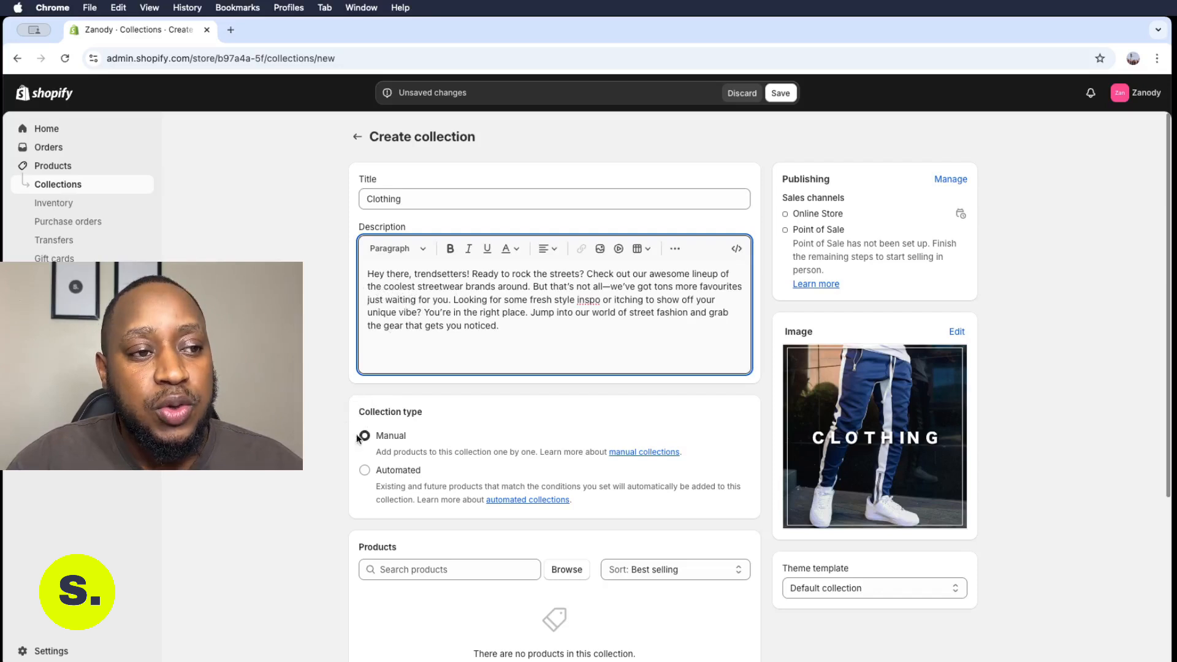
{"action": "left_click", "coordinate": [780, 93]}
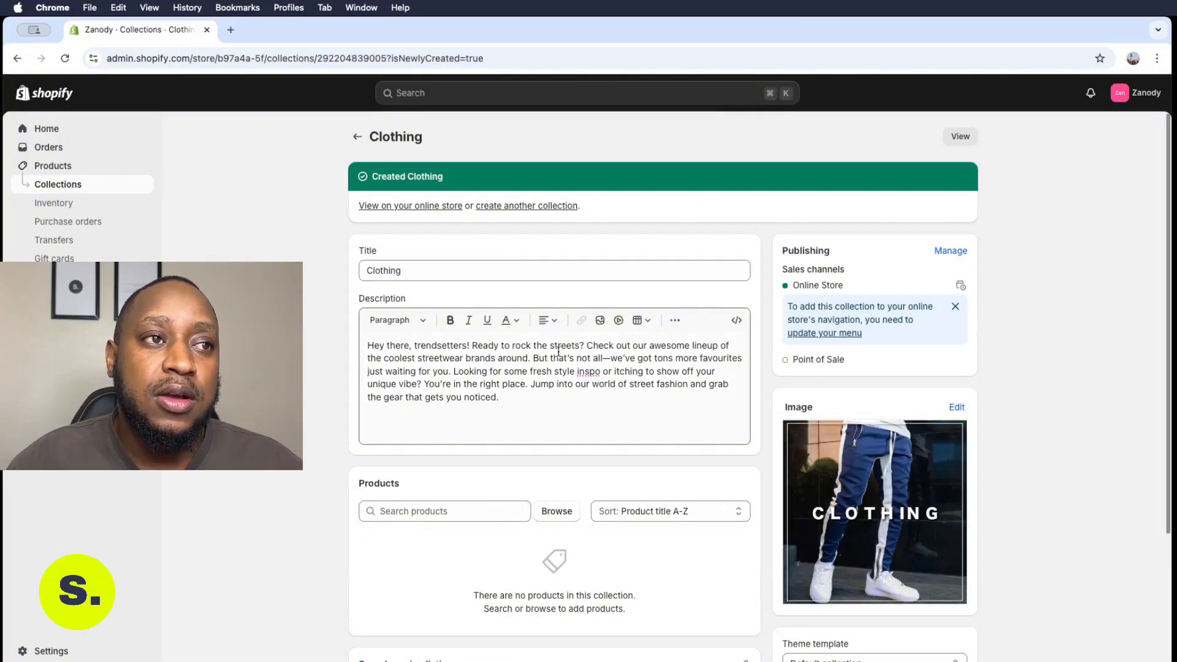
- Browse products, tick the clothing items such as the Vlone T-shirts, and add them to the collection
{"action": "scroll", "coordinate": [575, 443], "scroll_direction": "down", "scroll_amount": 3}
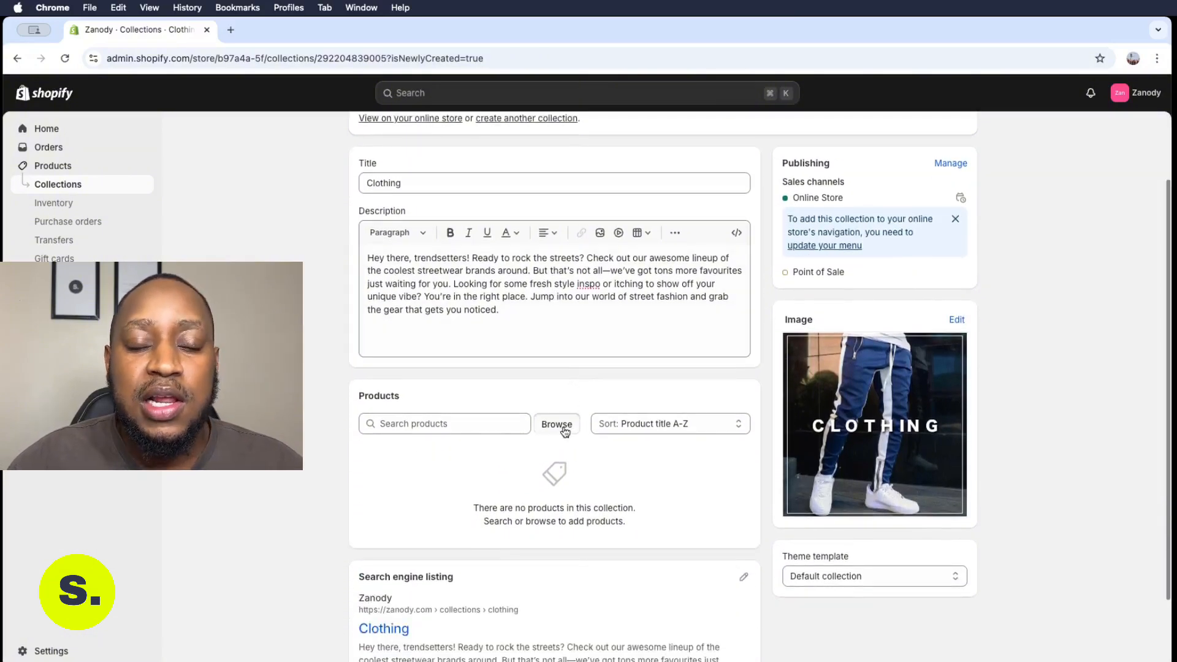
{"action": "left_click", "coordinate": [558, 424]}
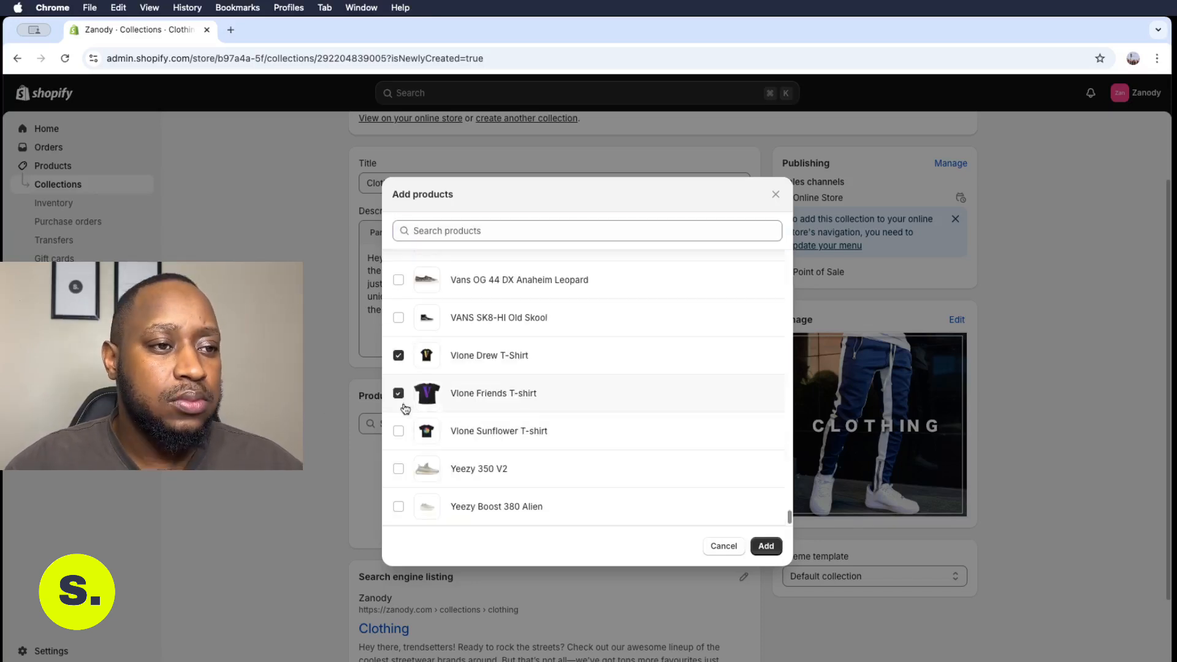
{"action": "left_click", "coordinate": [399, 431]}
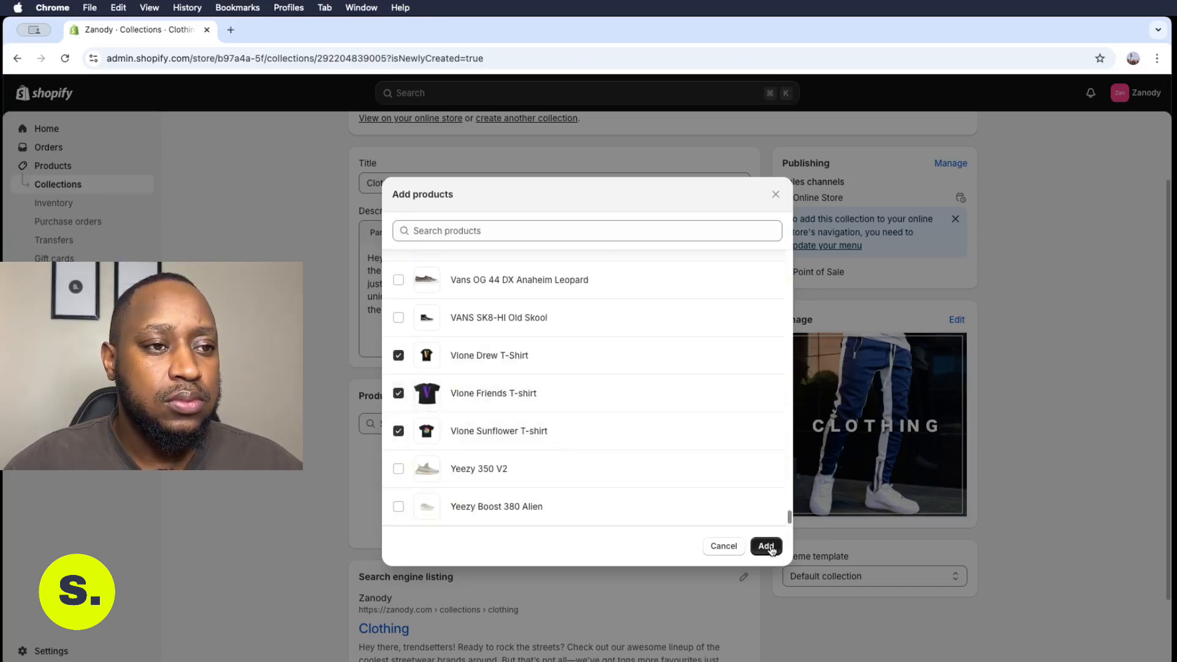
{"action": "left_click", "coordinate": [766, 546]}
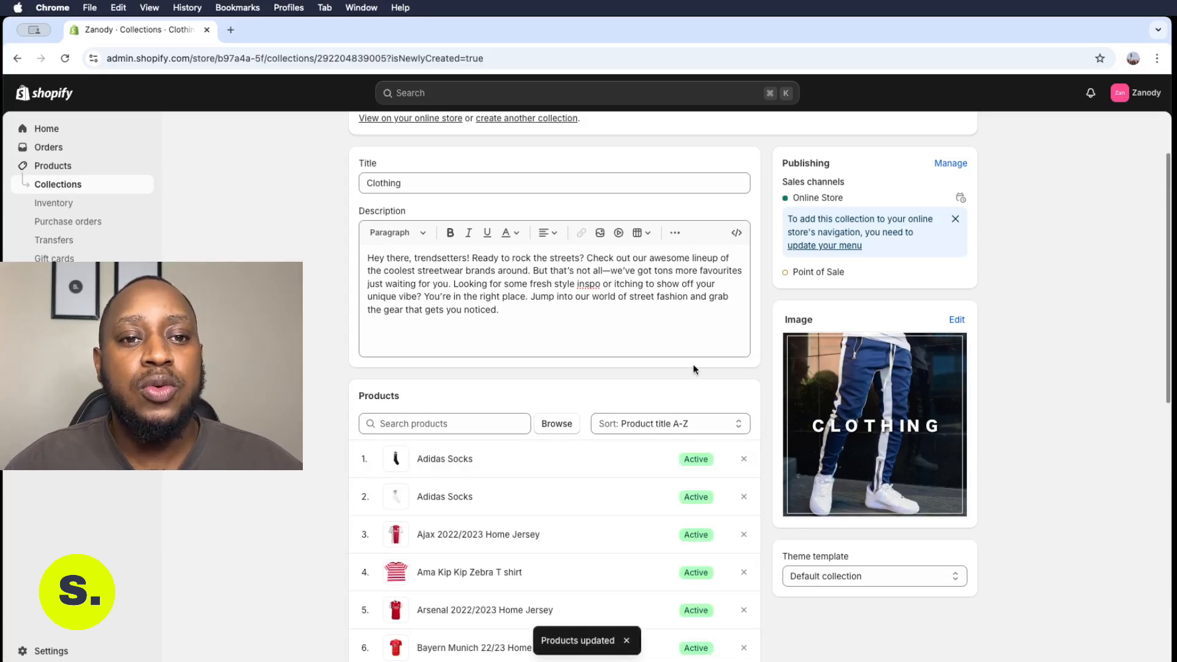
- Return from the Clothing collection to the collections list
{"action": "left_click", "coordinate": [1175, 595]}
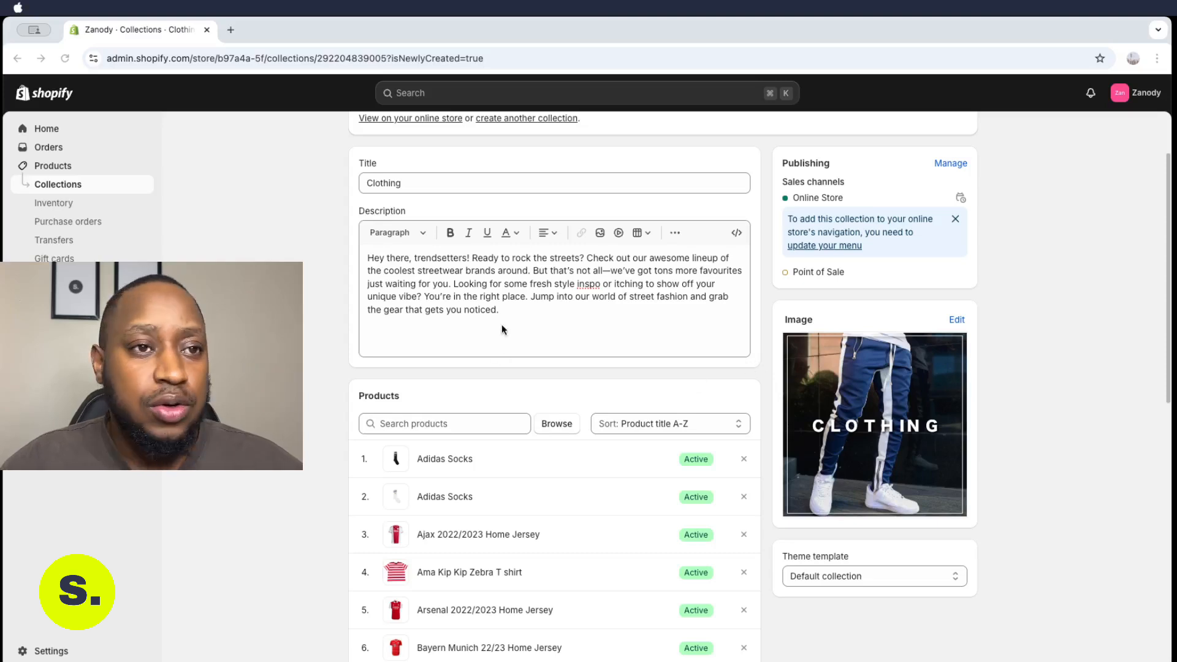
{"action": "scroll", "coordinate": [559, 259], "scroll_direction": "up", "scroll_amount": 3}
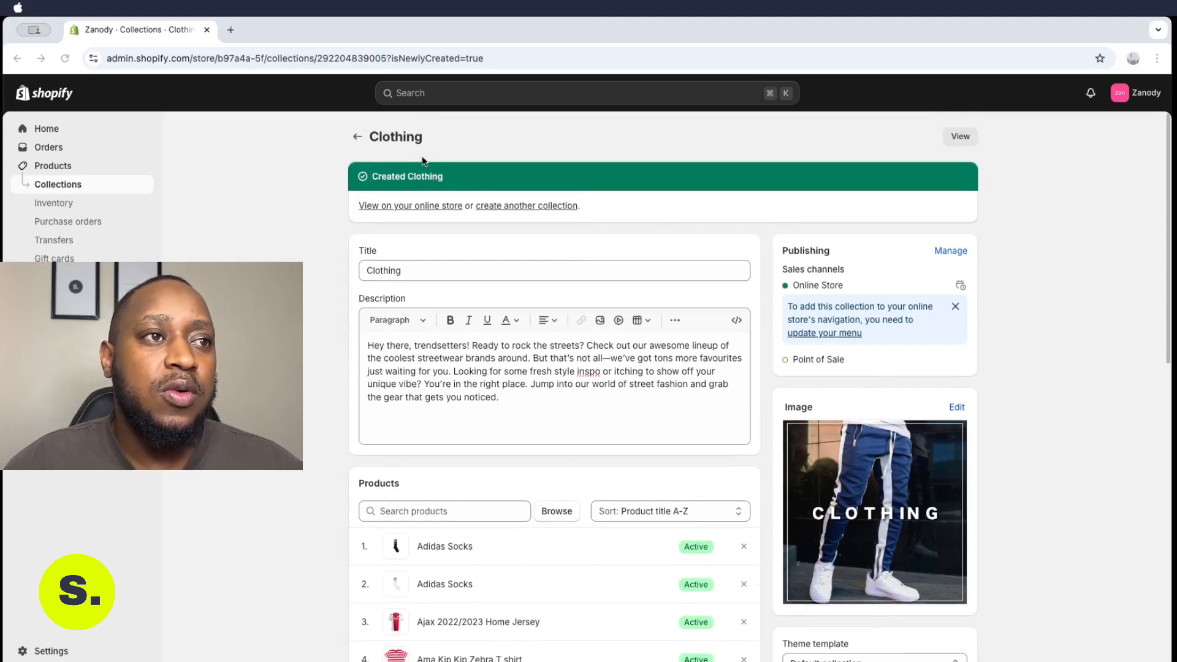
{"action": "left_click", "coordinate": [358, 138]}
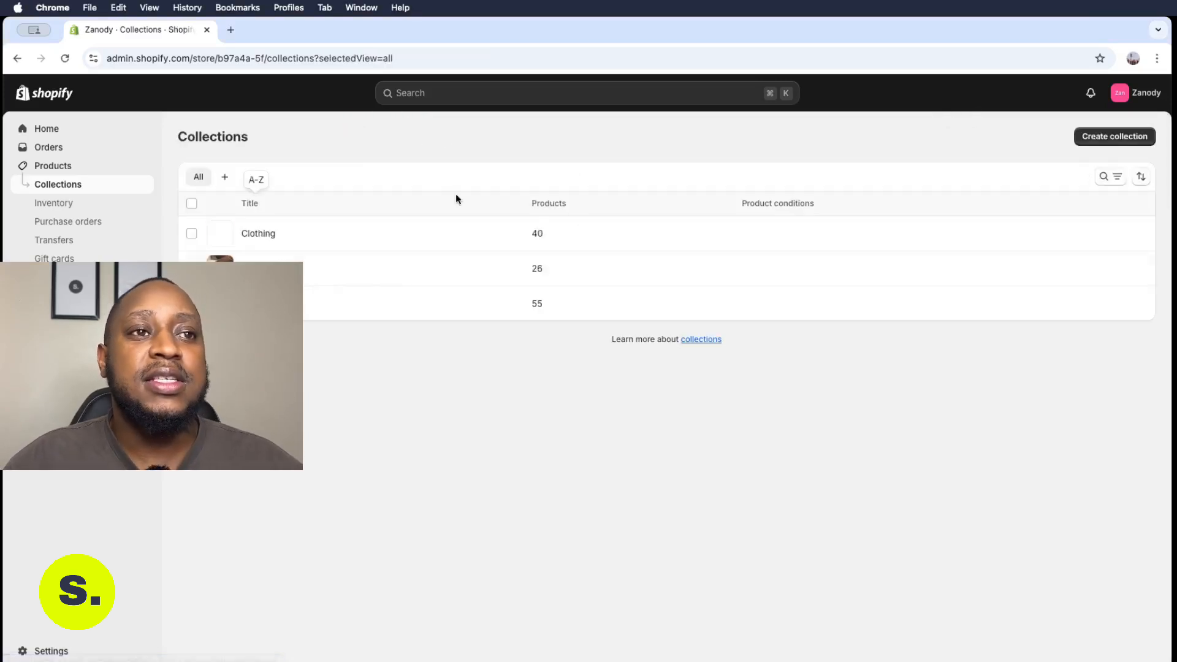